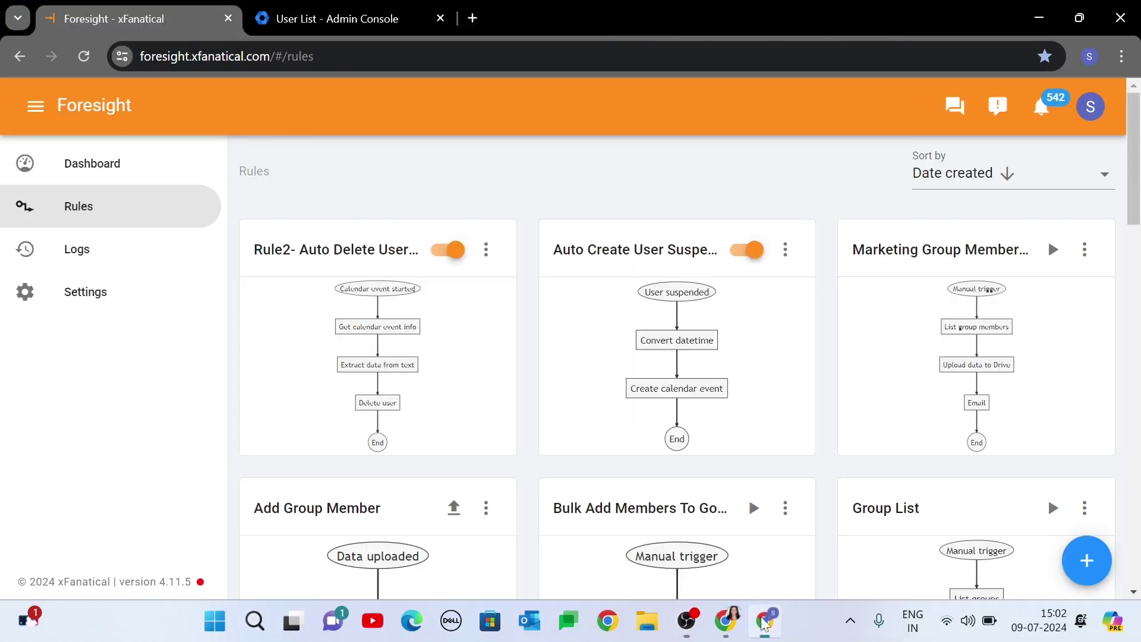
# Start a new Foresight rule with a Manual trigger
pyautogui.click(1086, 561)
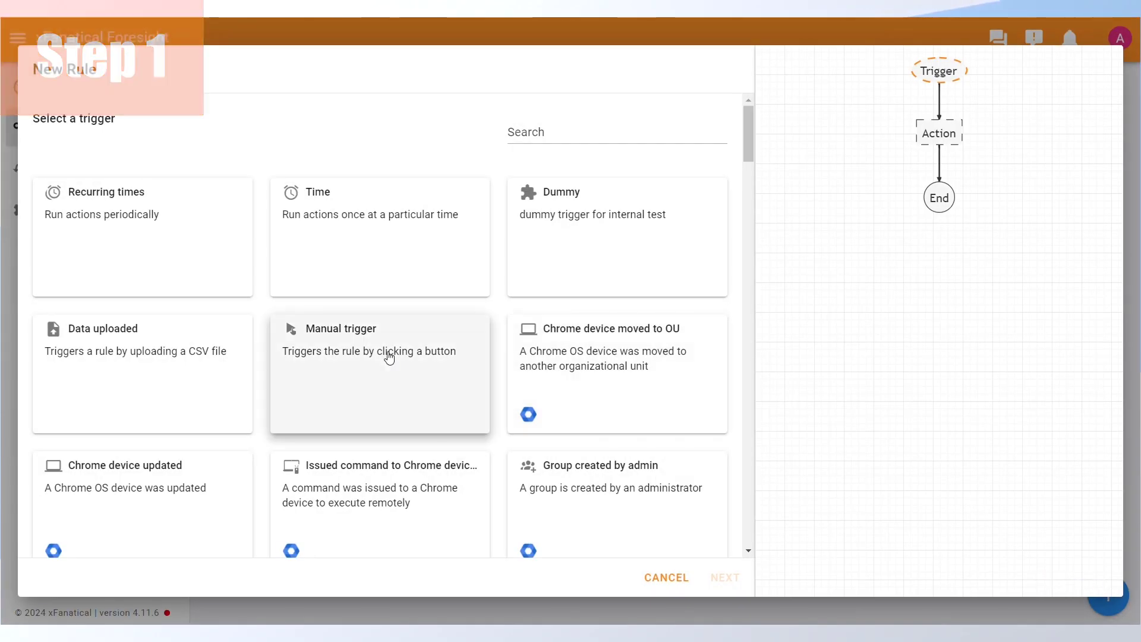
pyautogui.click(389, 353)
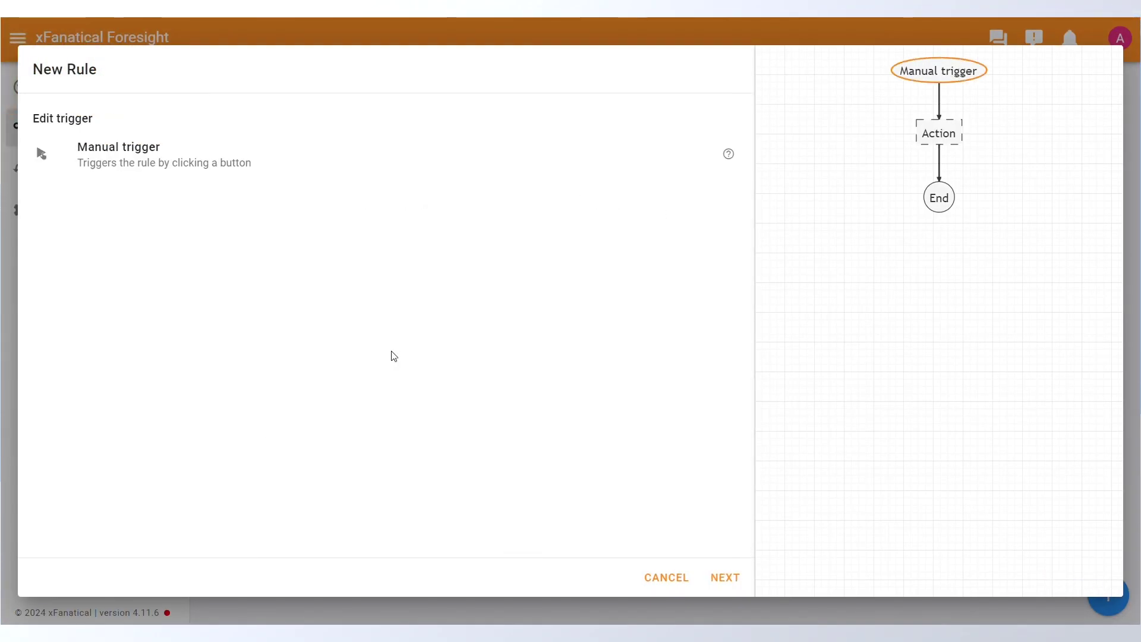
pyautogui.click(722, 583)
# Add the List users action exporting the Email and Org Unit Path columns
pyautogui.click(602, 127)
pyautogui.write('Lis')
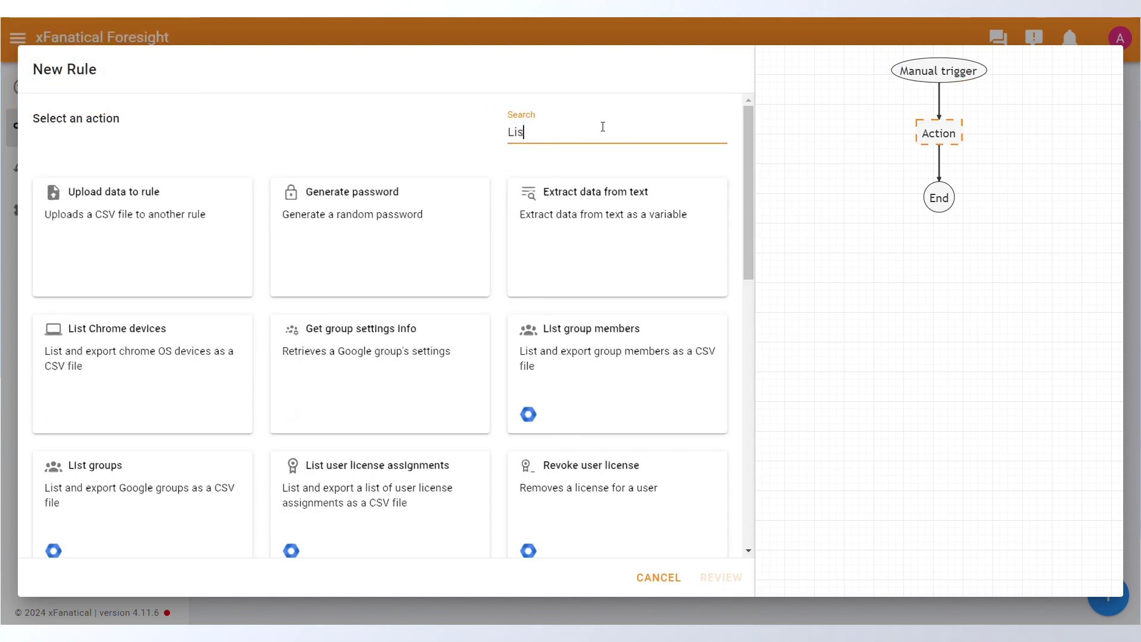
pyautogui.write('t users')
pyautogui.click(383, 224)
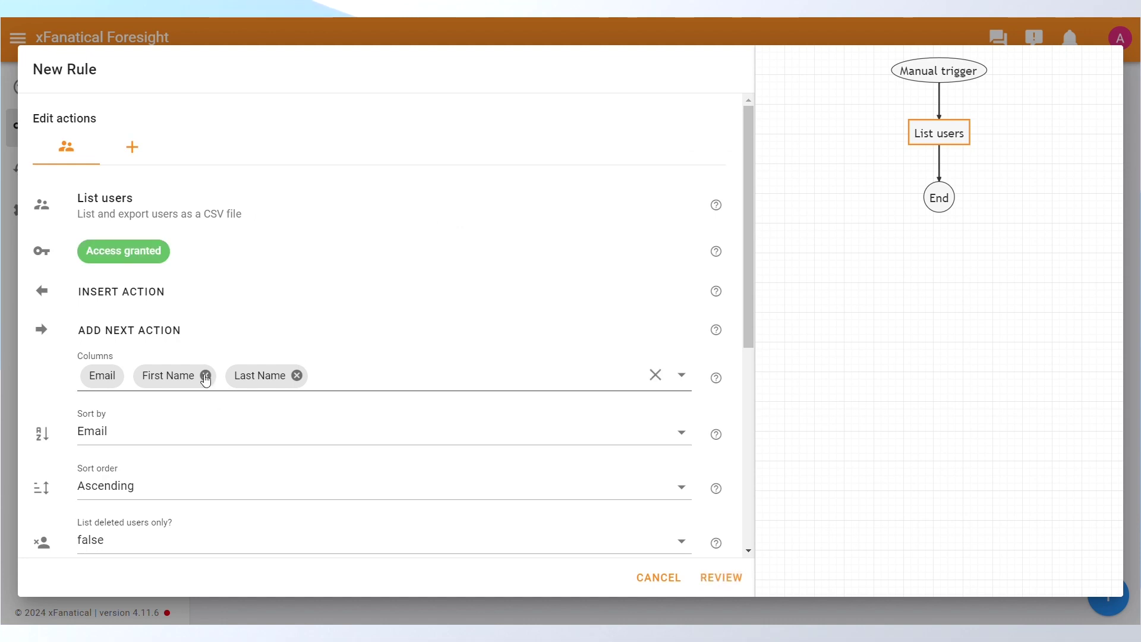
pyautogui.click(191, 377)
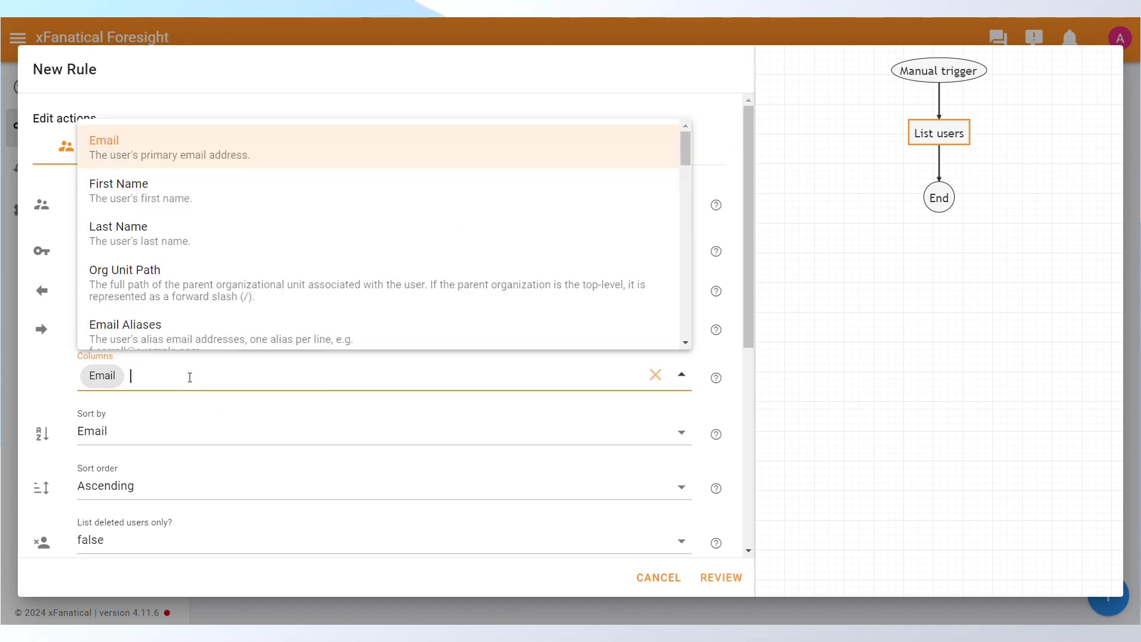
pyautogui.click(171, 287)
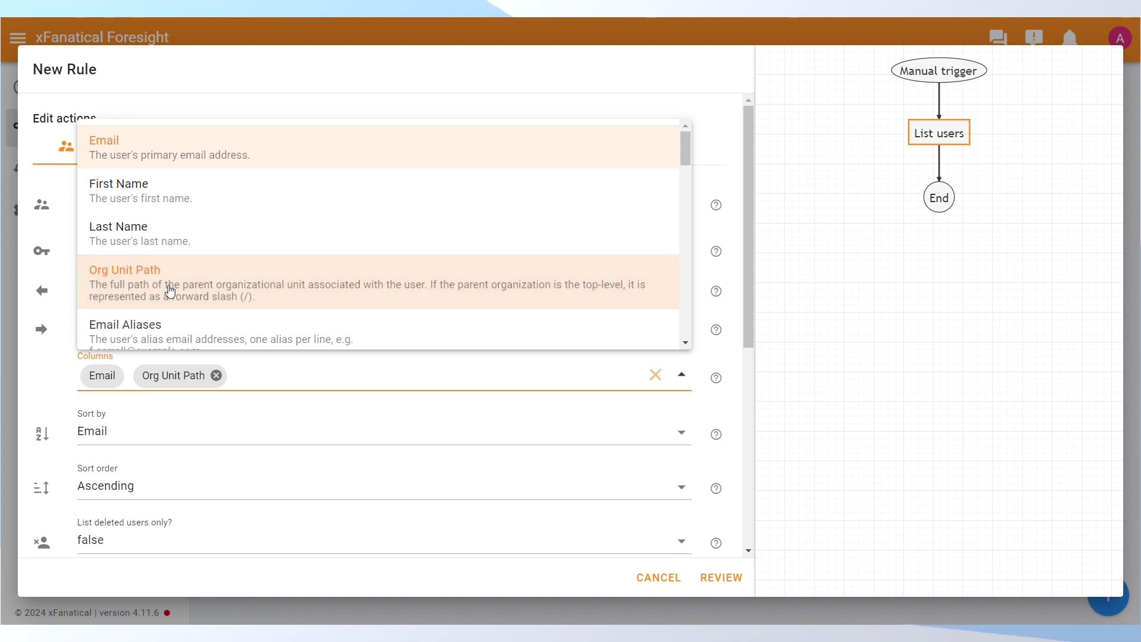
pyautogui.scroll(-5, 337, 421)
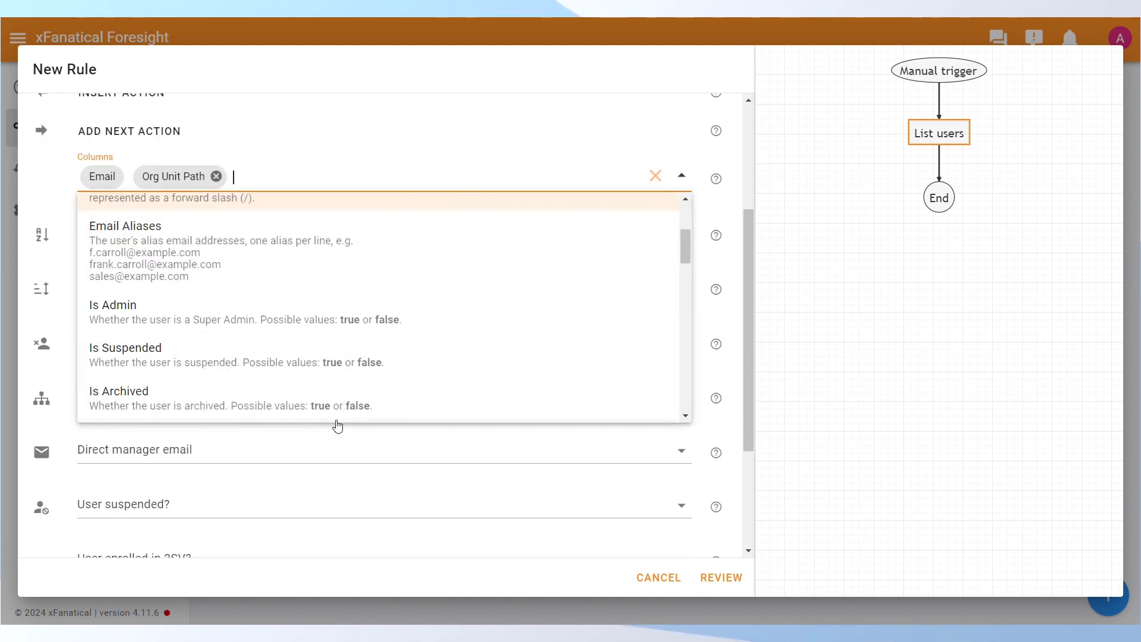
pyautogui.click(721, 577)
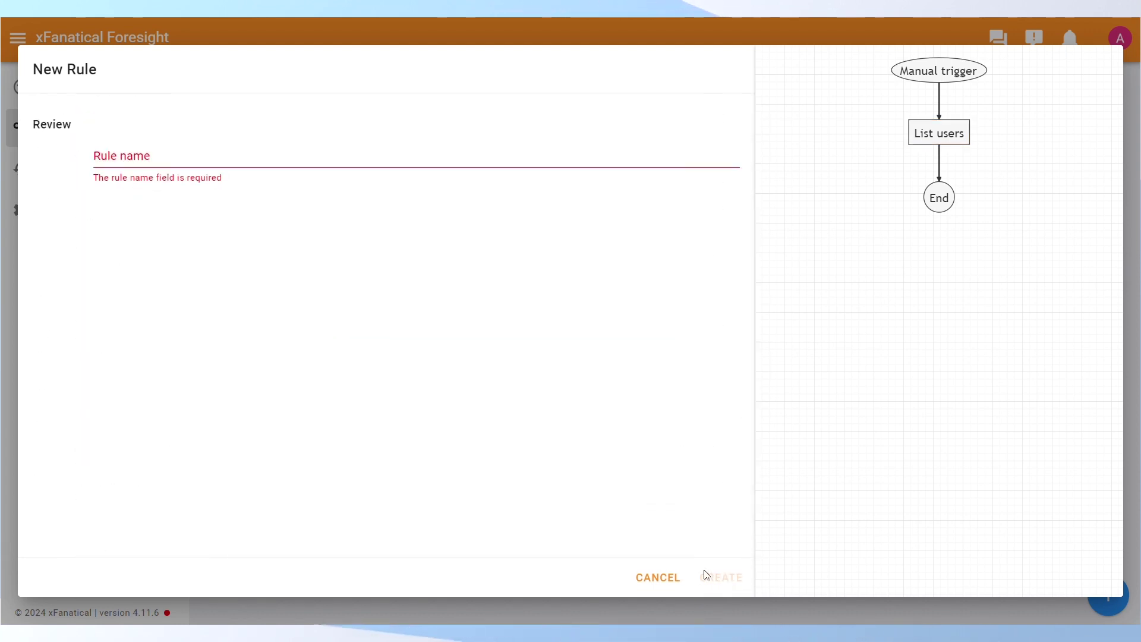
# Name the rule 'List of users', create and run it, and download the 296-user CSV
pyautogui.write('List of users')
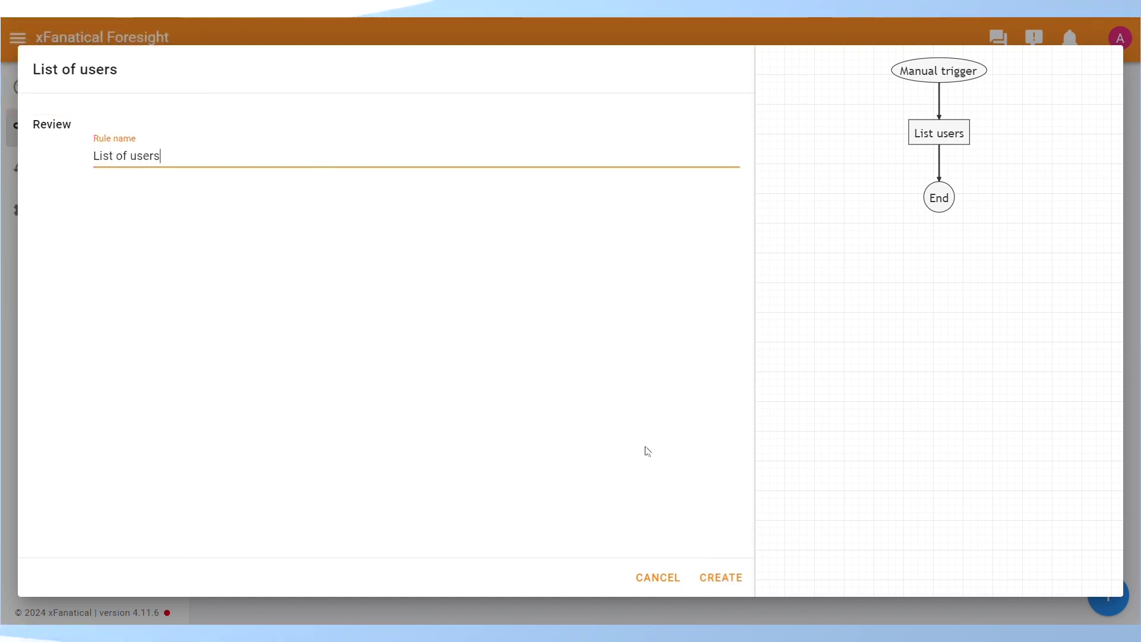
pyautogui.click(455, 182)
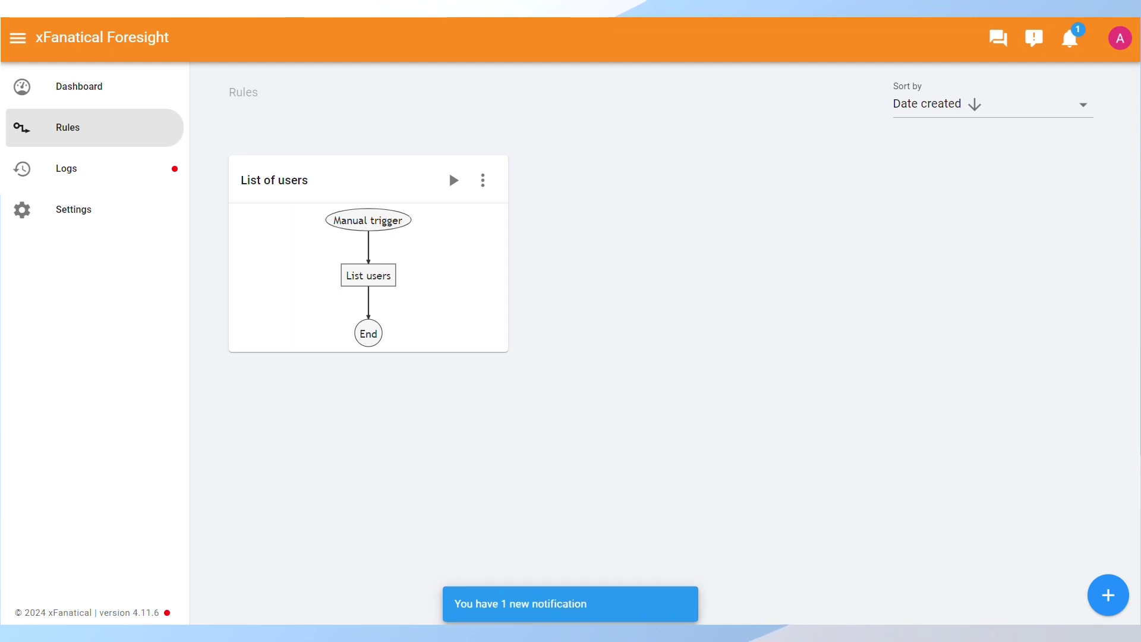
pyautogui.click(1070, 38)
pyautogui.click(838, 151)
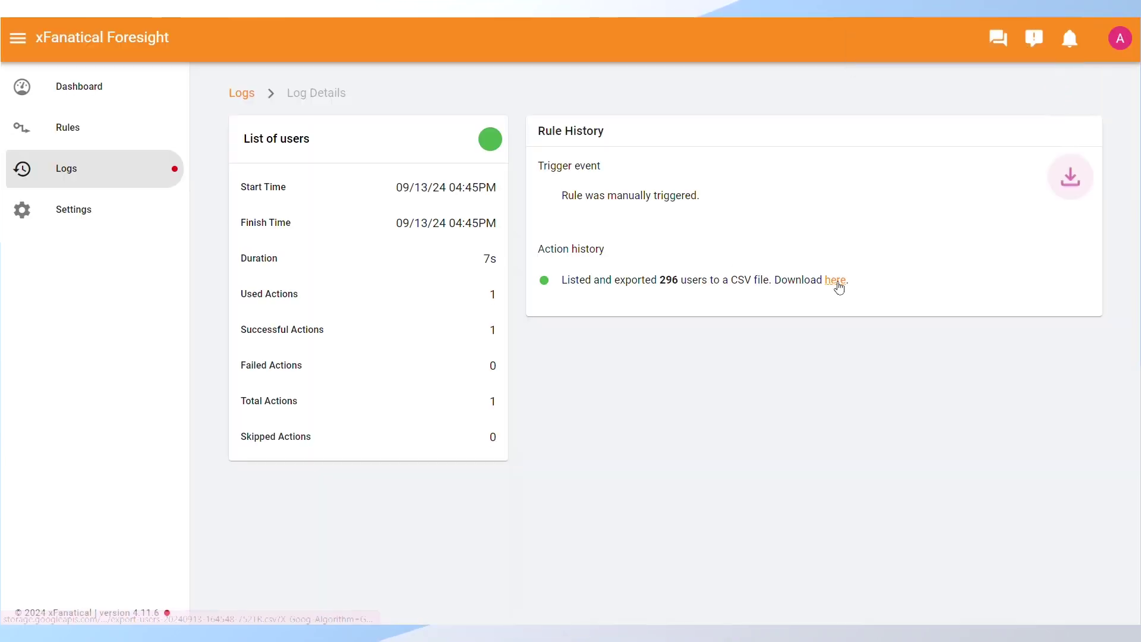
pyautogui.click(837, 282)
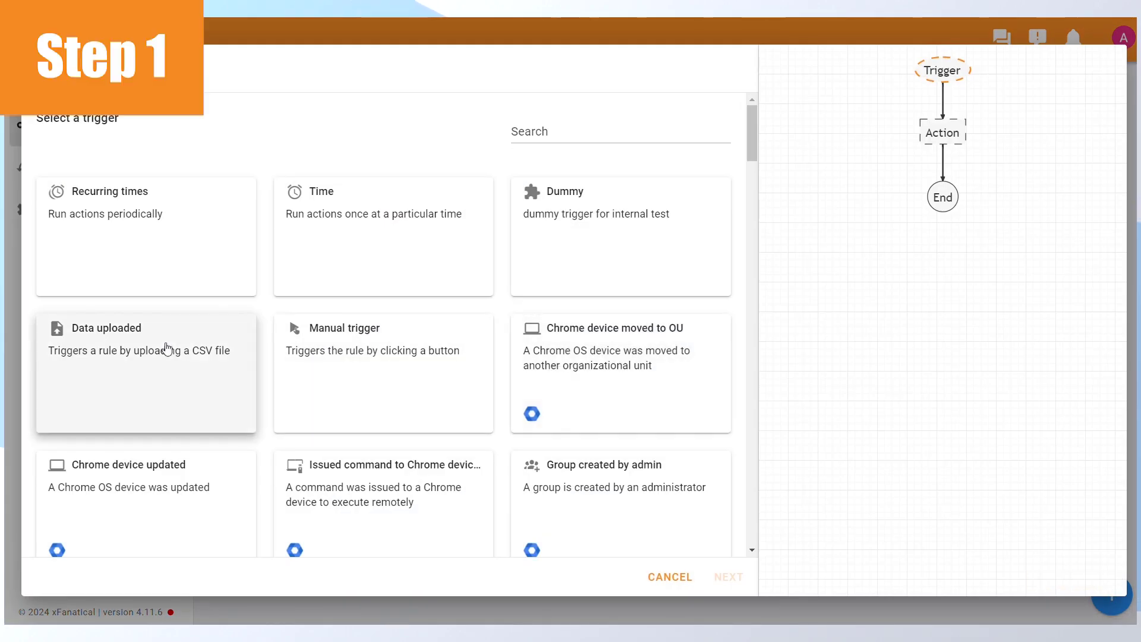
# Use a Data uploaded trigger for the new rule, loading the exported users CSV file
pyautogui.click(167, 348)
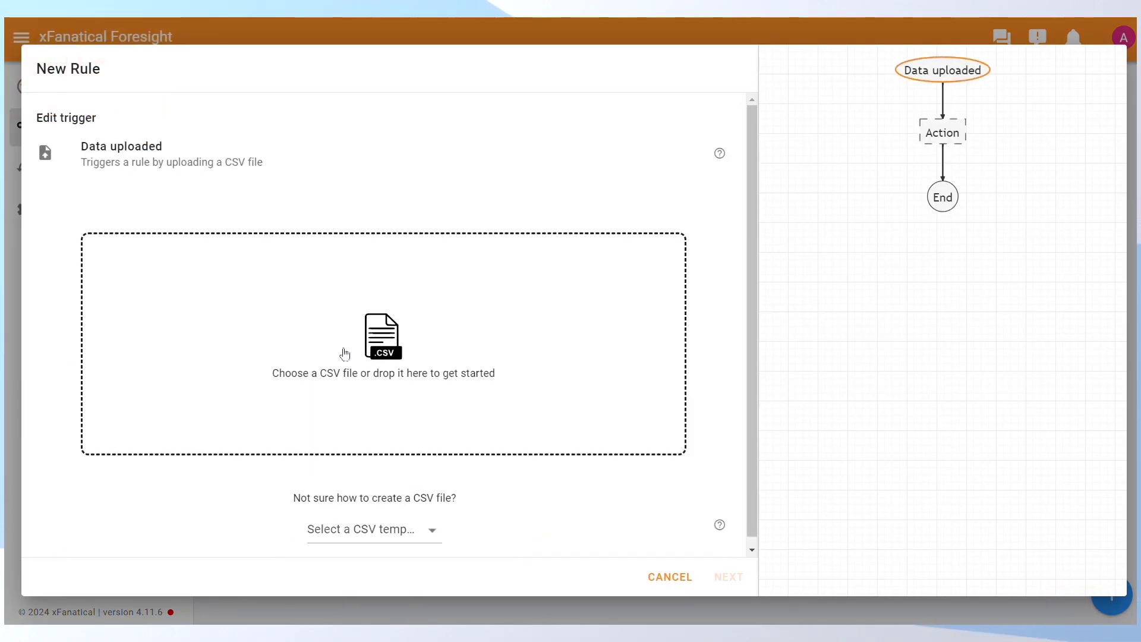
pyautogui.click(377, 355)
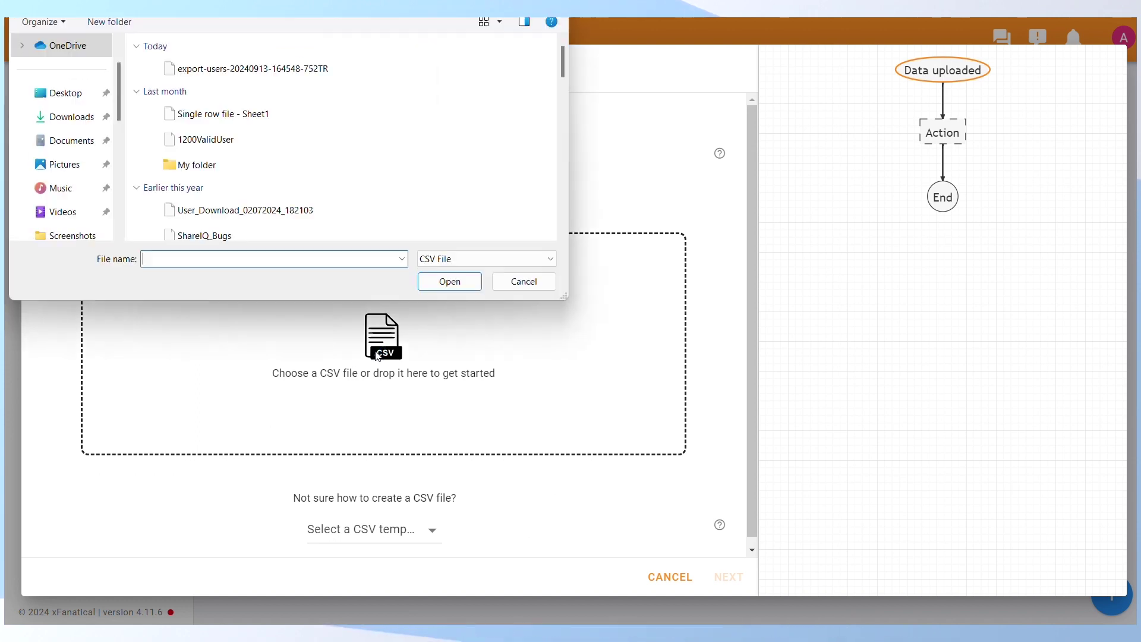
pyautogui.doubleClick(250, 72)
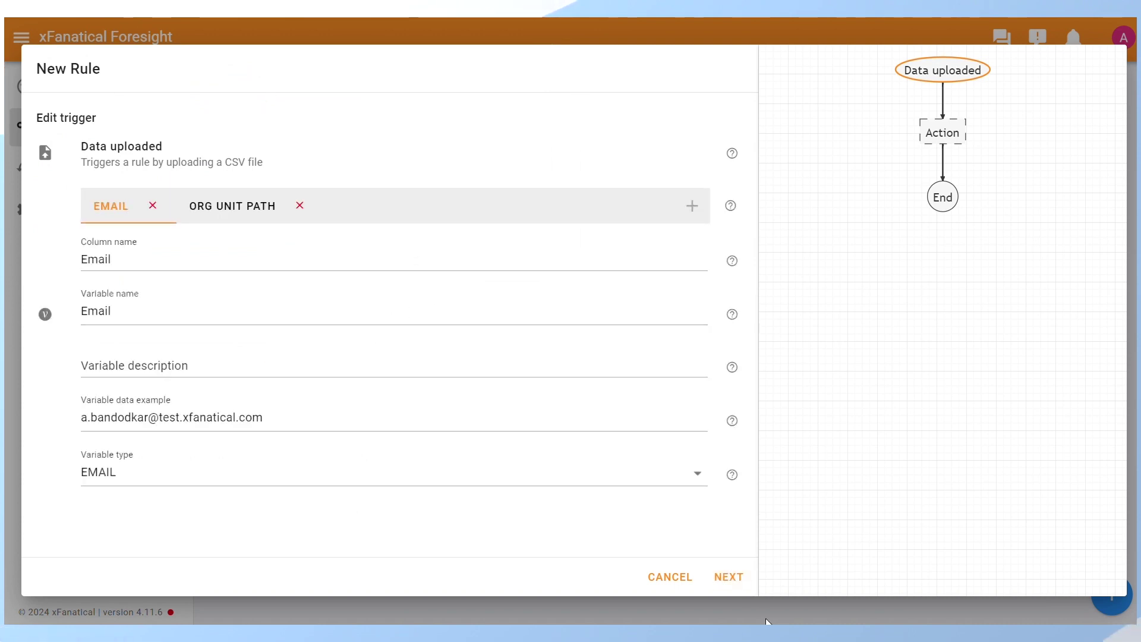
# Add an If step whose first branch tests Org Unit Path with 'text starts with'
pyautogui.click(723, 574)
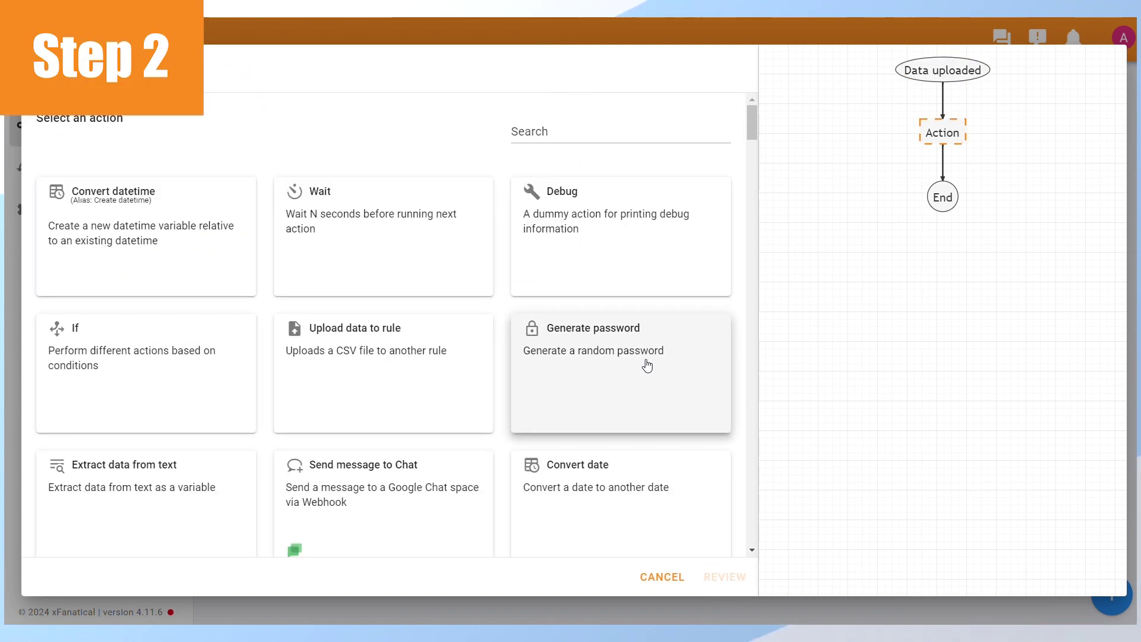
pyautogui.click(108, 336)
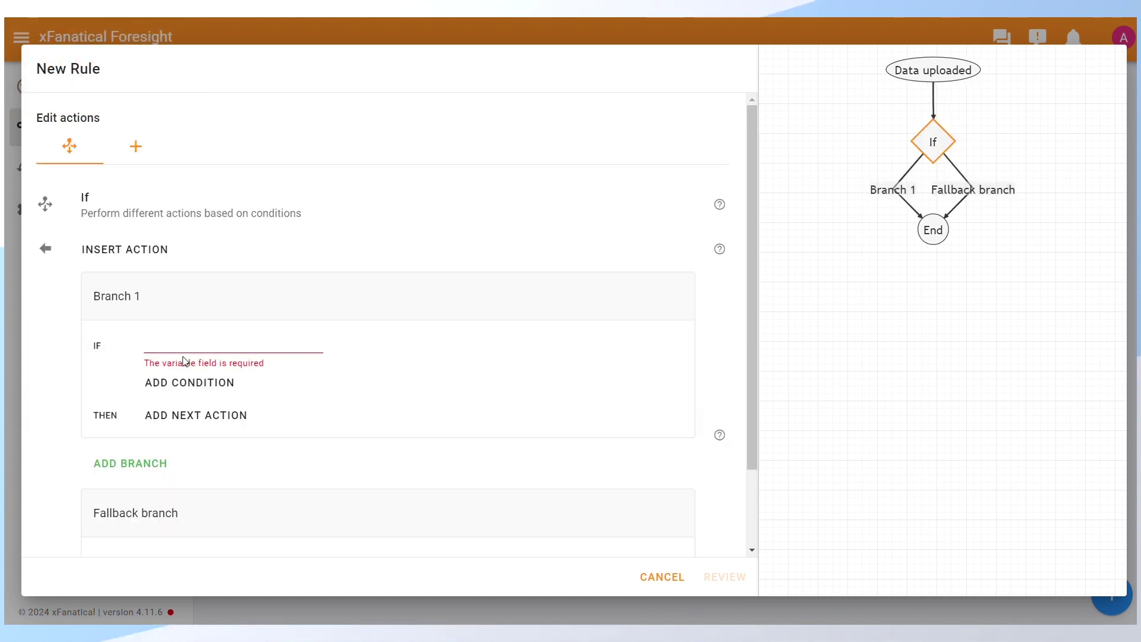
pyautogui.click(209, 348)
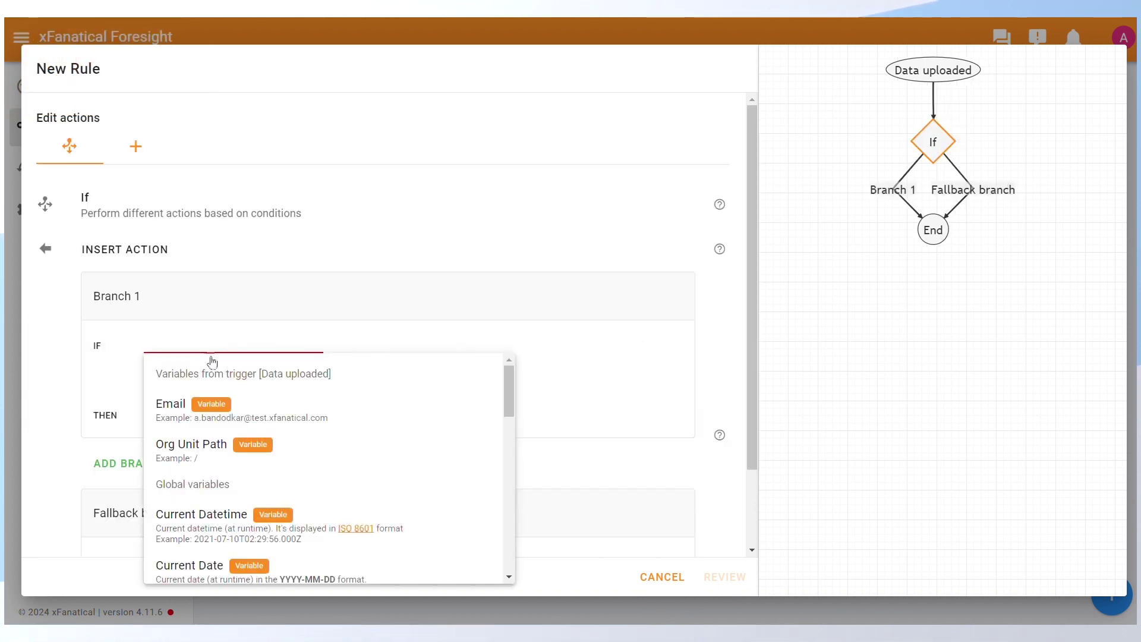
pyautogui.click(202, 460)
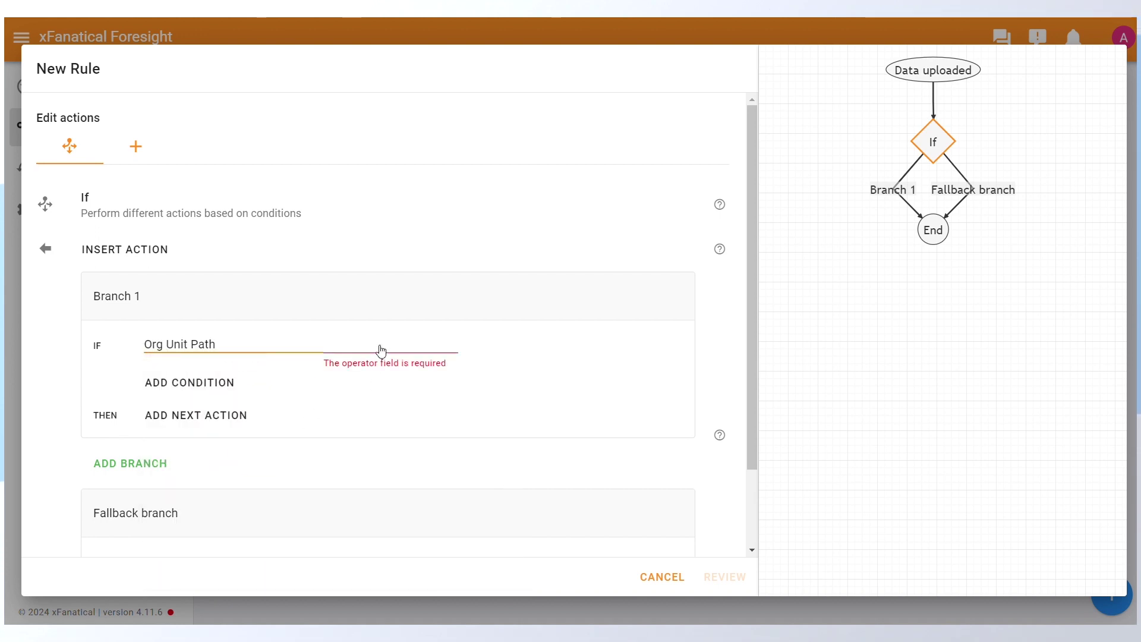
pyautogui.click(381, 352)
pyautogui.click(363, 527)
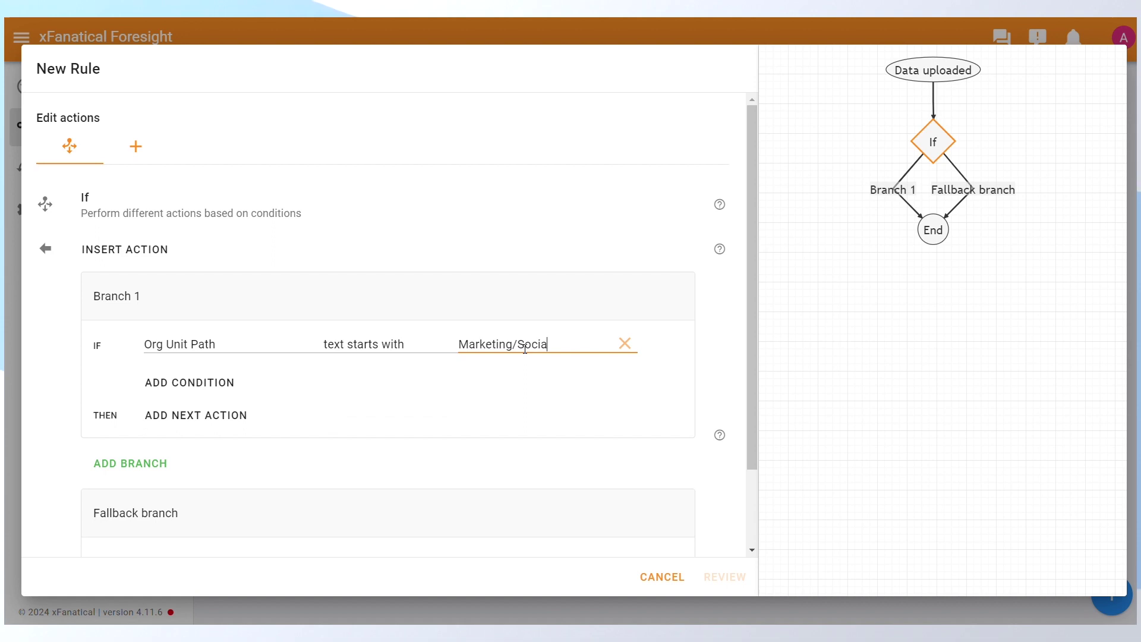
# Give Branch 1 an Update employee department action targeting the uploaded Email
pyautogui.click(198, 426)
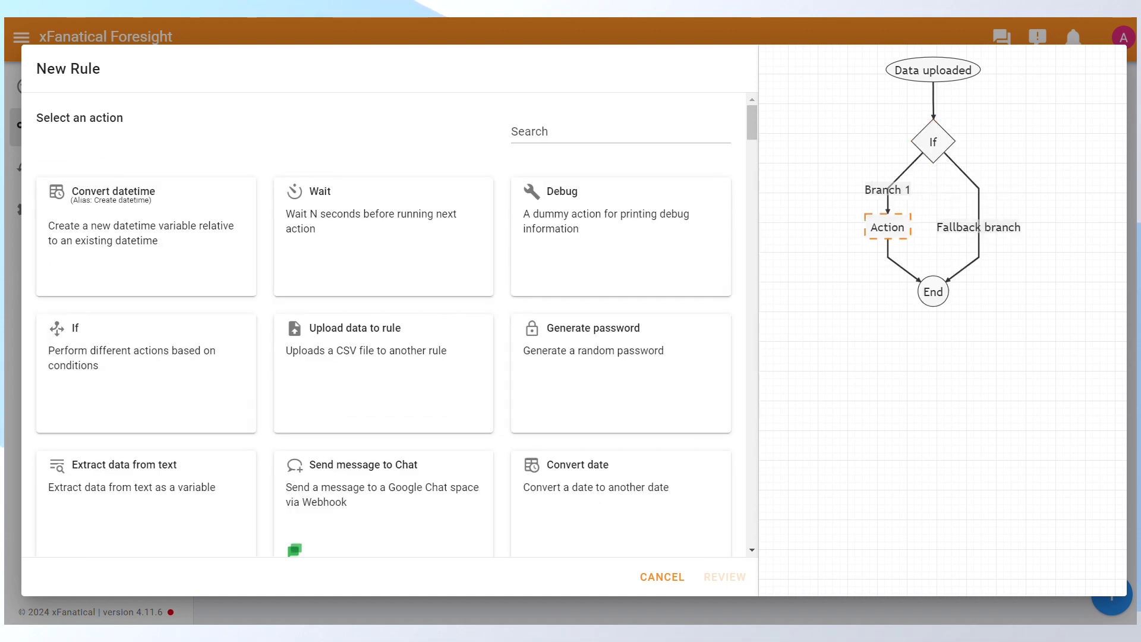
pyautogui.click(551, 129)
pyautogui.write('update employ')
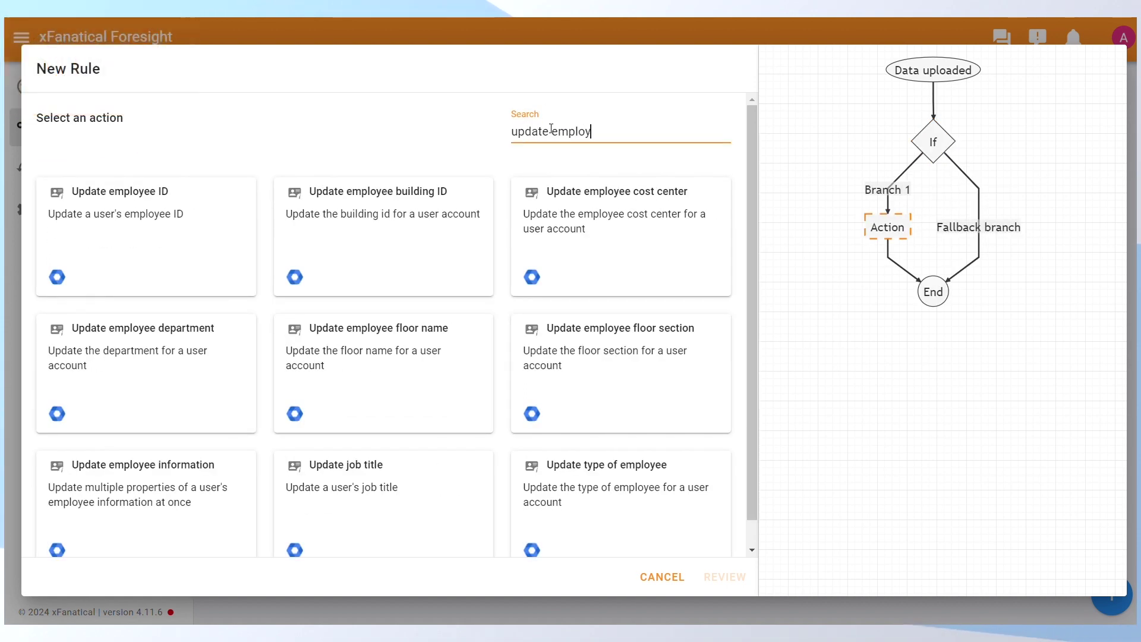
pyautogui.write('ee de')
pyautogui.click(381, 196)
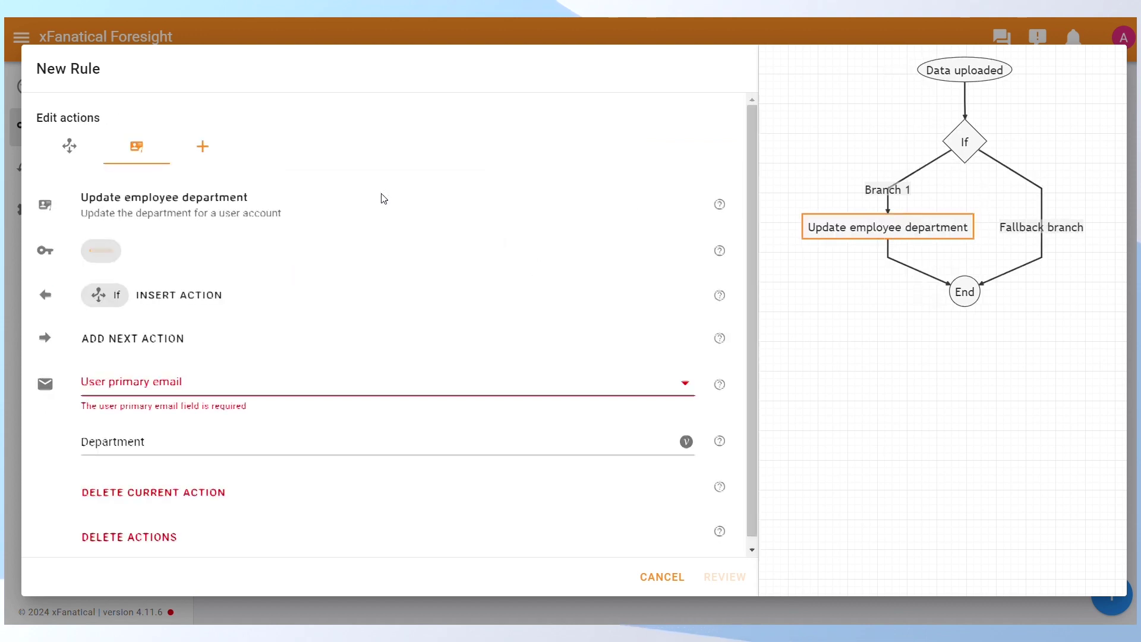
pyautogui.click(204, 382)
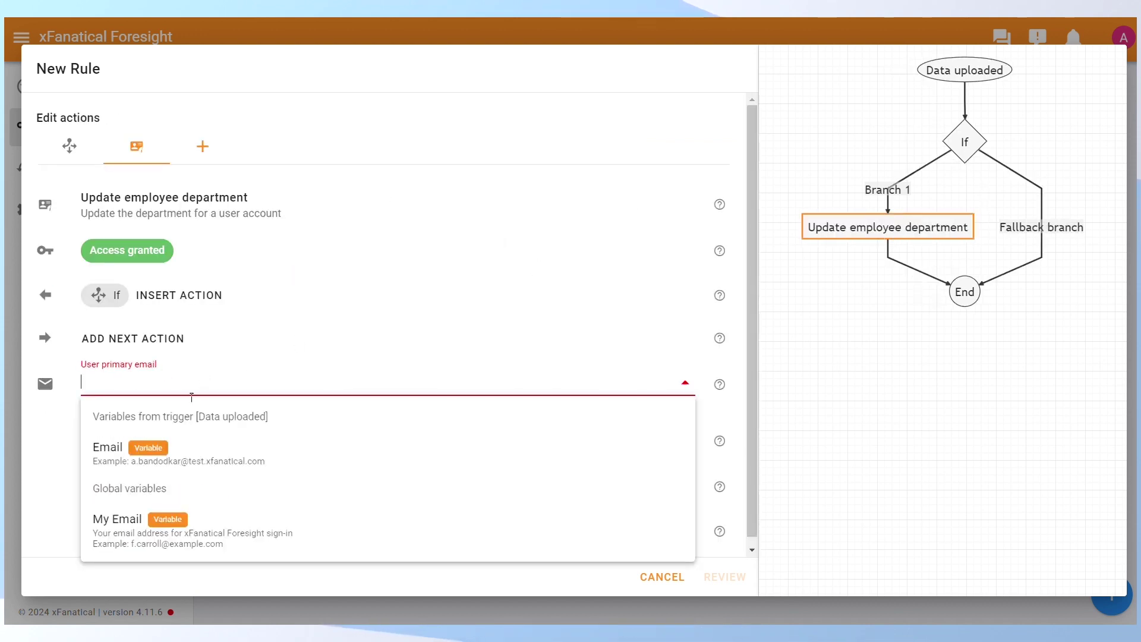
pyautogui.click(118, 461)
pyautogui.click(166, 446)
# Enter Branch 1's department and add Branch 2 matching Org Unit Path starting with /Marketing
pyautogui.write('Social Media')
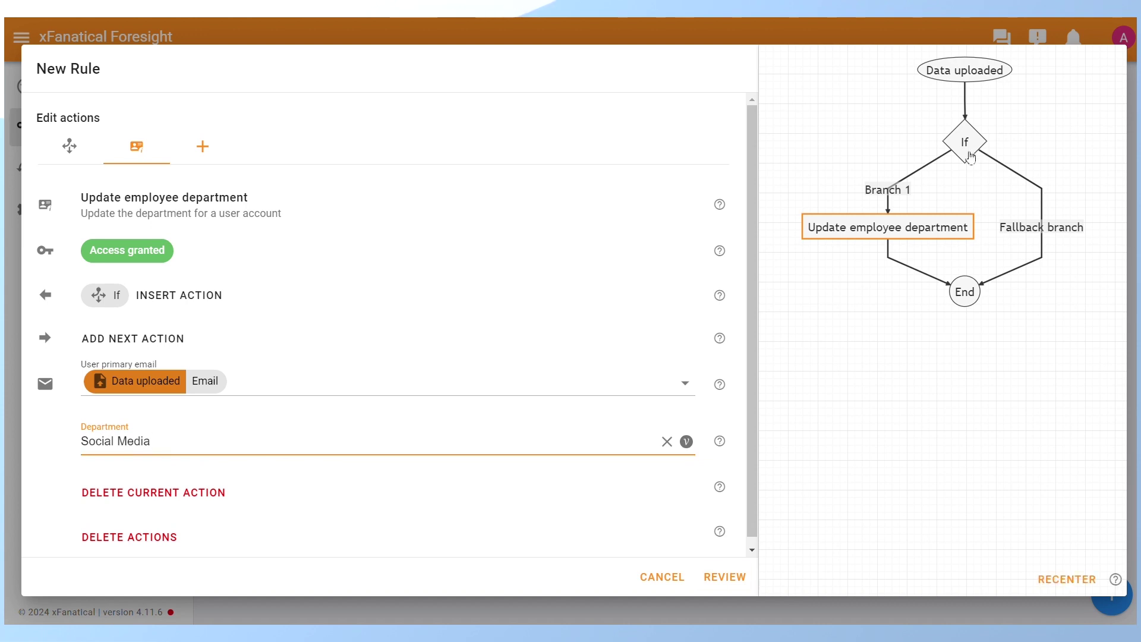
pyautogui.click(970, 158)
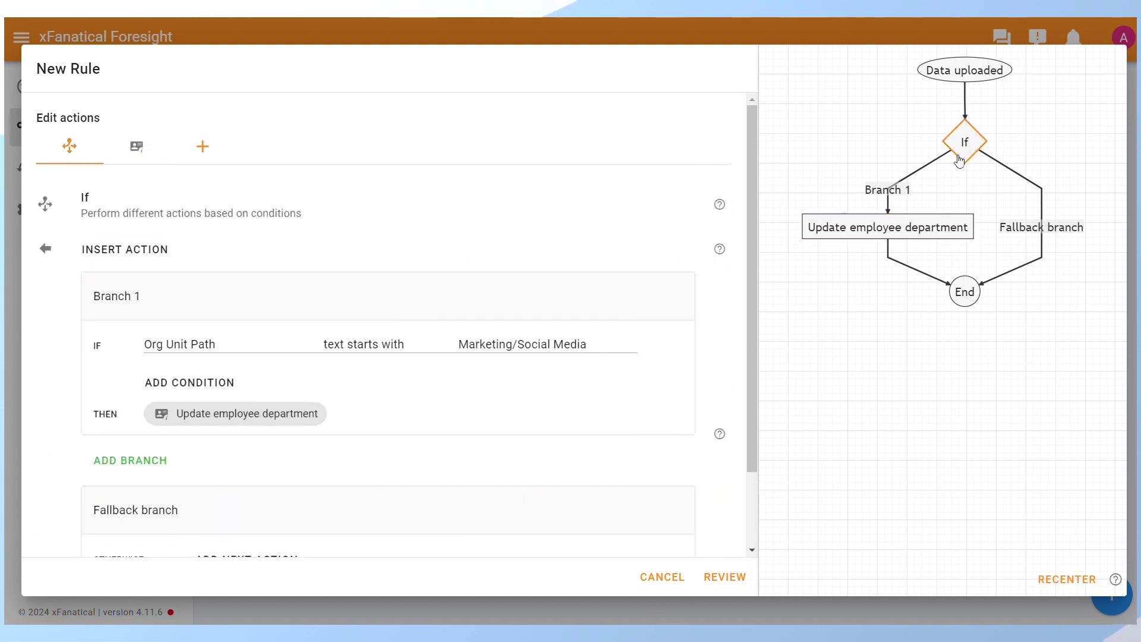
pyautogui.scroll(-3, 212, 438)
pyautogui.click(126, 367)
pyautogui.click(249, 430)
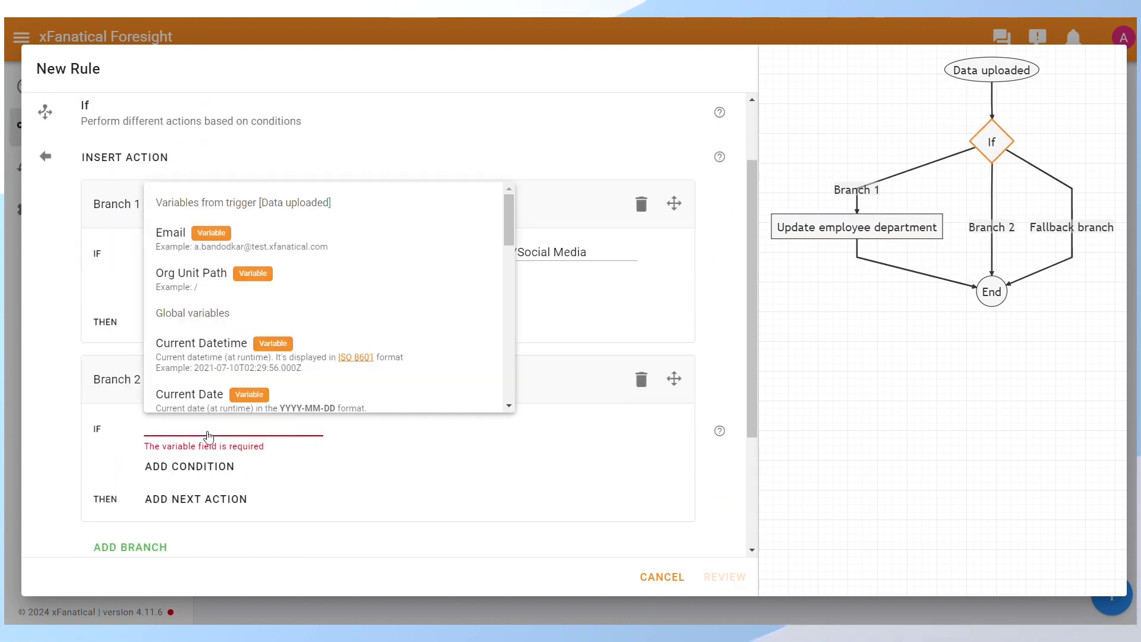
pyautogui.click(216, 285)
pyautogui.click(402, 431)
pyautogui.click(482, 397)
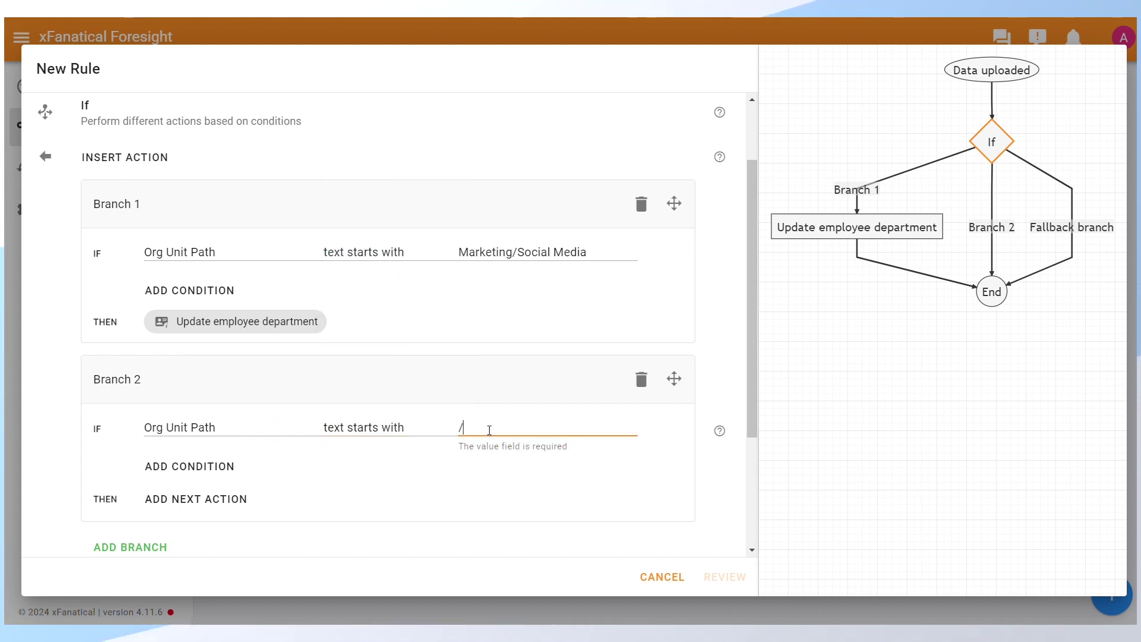
pyautogui.click(489, 430)
pyautogui.write('/Marketing')
pyautogui.scroll(-3, 490, 430)
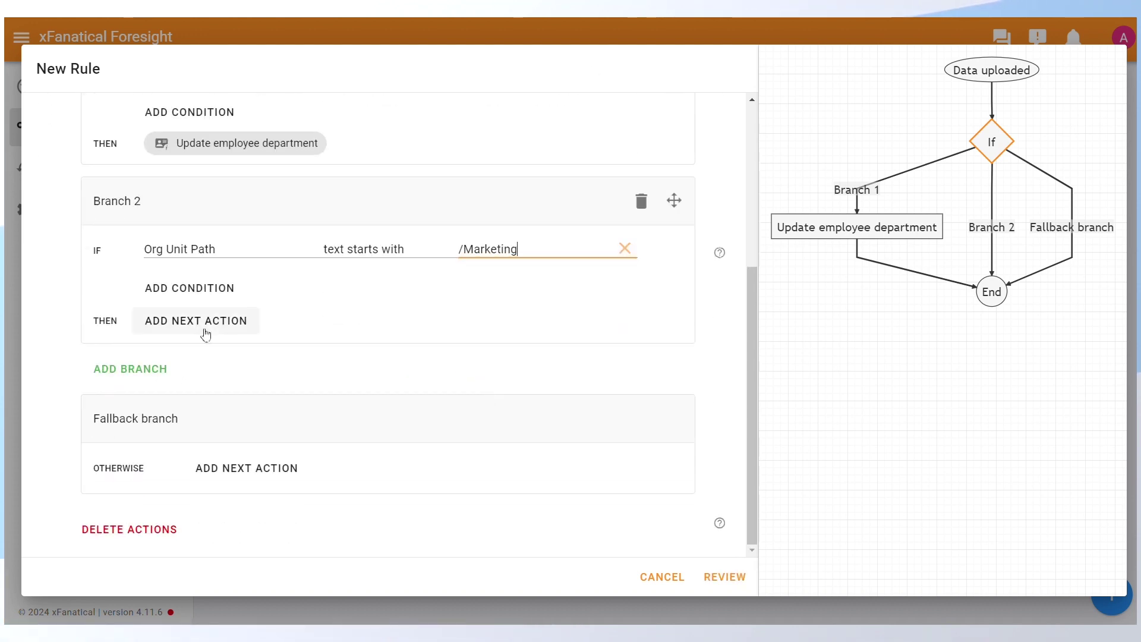
# Make Branch 2 update the uploaded Email user's department to Marketing
pyautogui.click(195, 321)
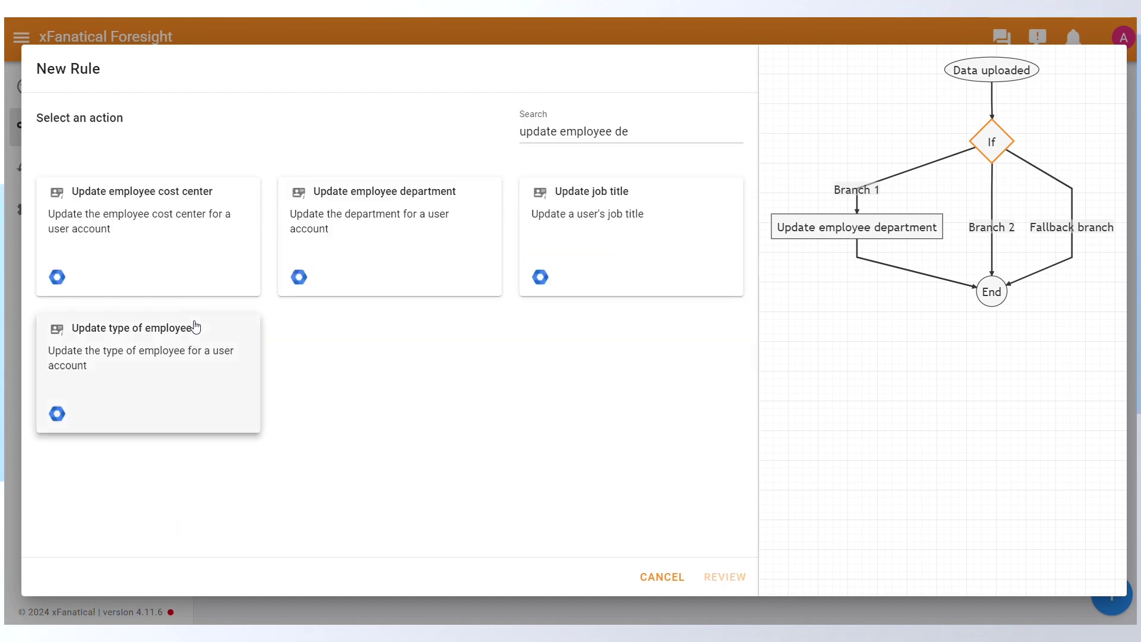
pyautogui.click(418, 182)
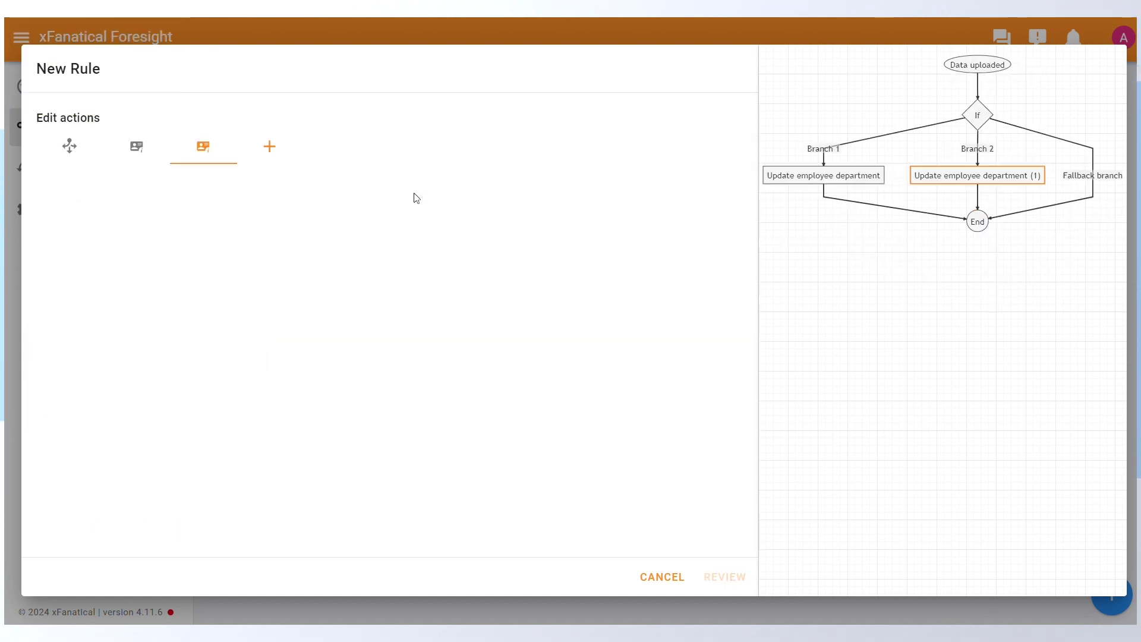
pyautogui.click(139, 390)
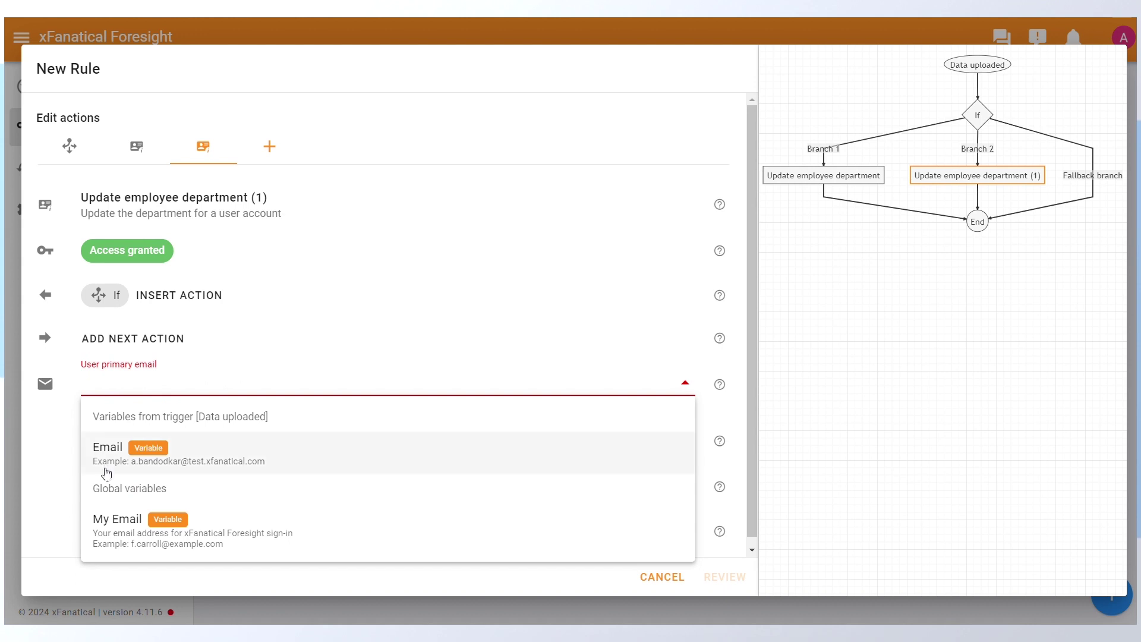
pyautogui.click(125, 467)
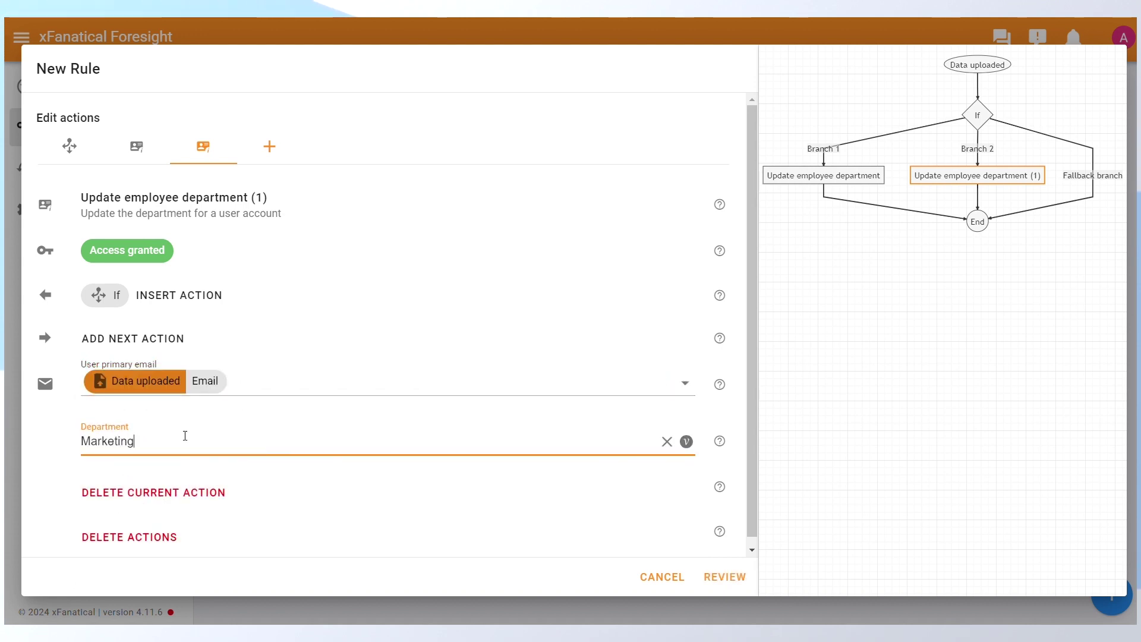
pyautogui.scroll(-1, 185, 436)
pyautogui.click(979, 117)
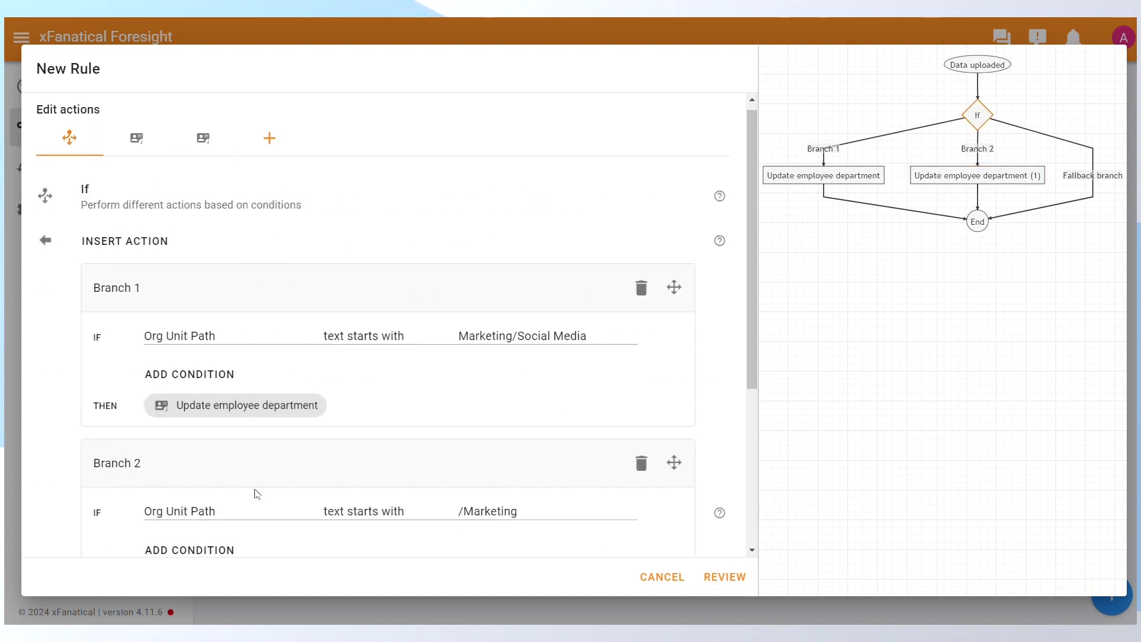
pyautogui.scroll(-5, 255, 492)
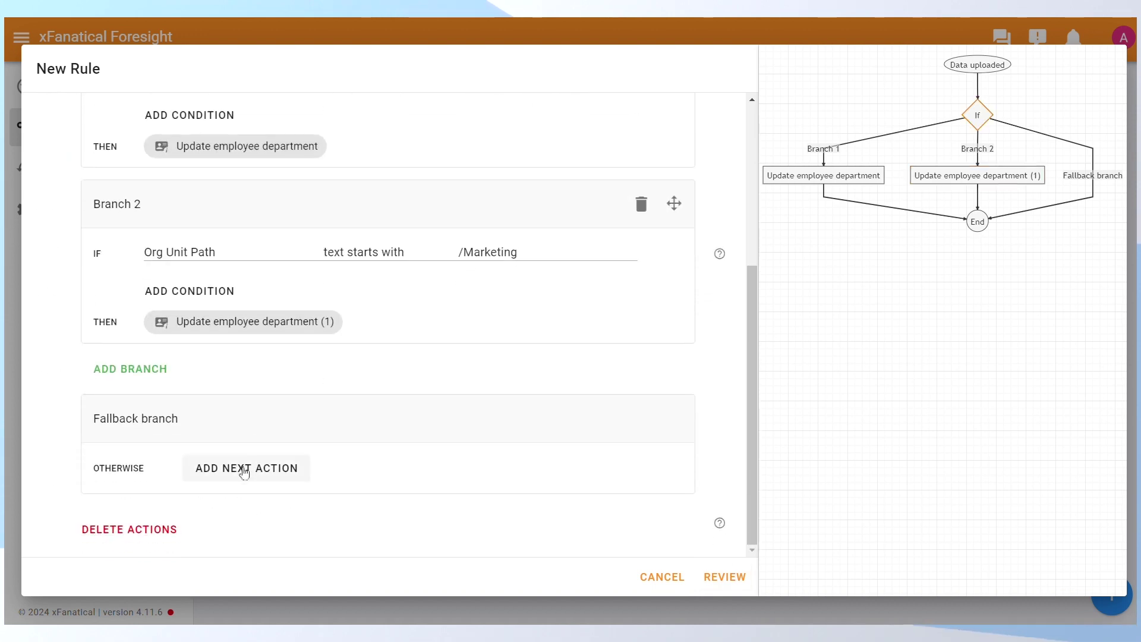
# Give the fallback branch an Update employee department action setting the uploaded user's department to IT
pyautogui.click(243, 466)
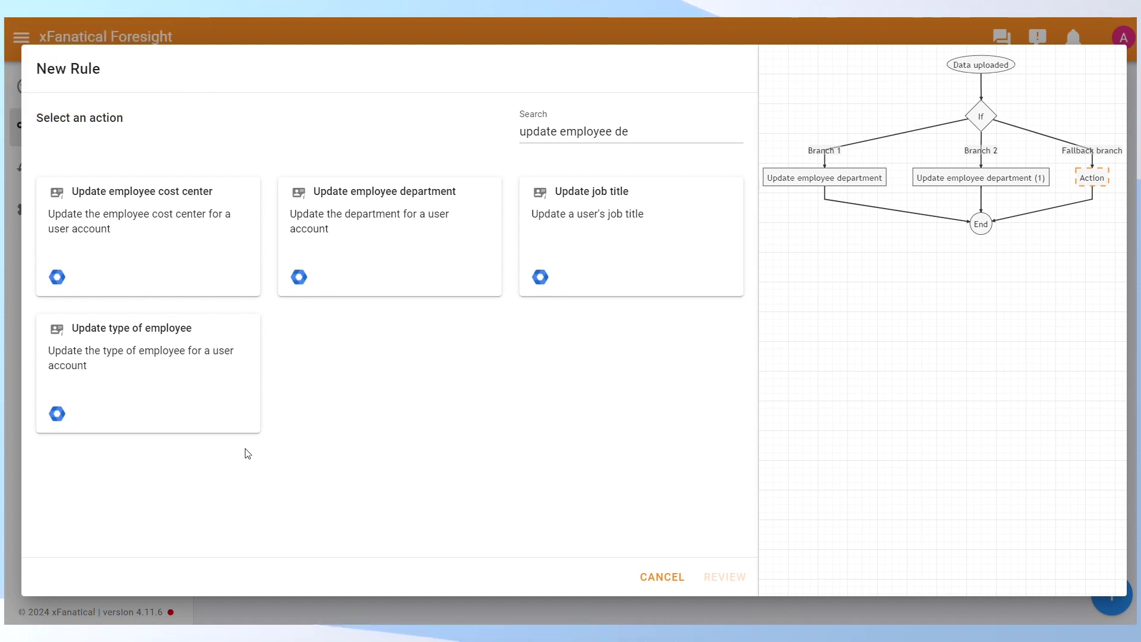
pyautogui.click(391, 218)
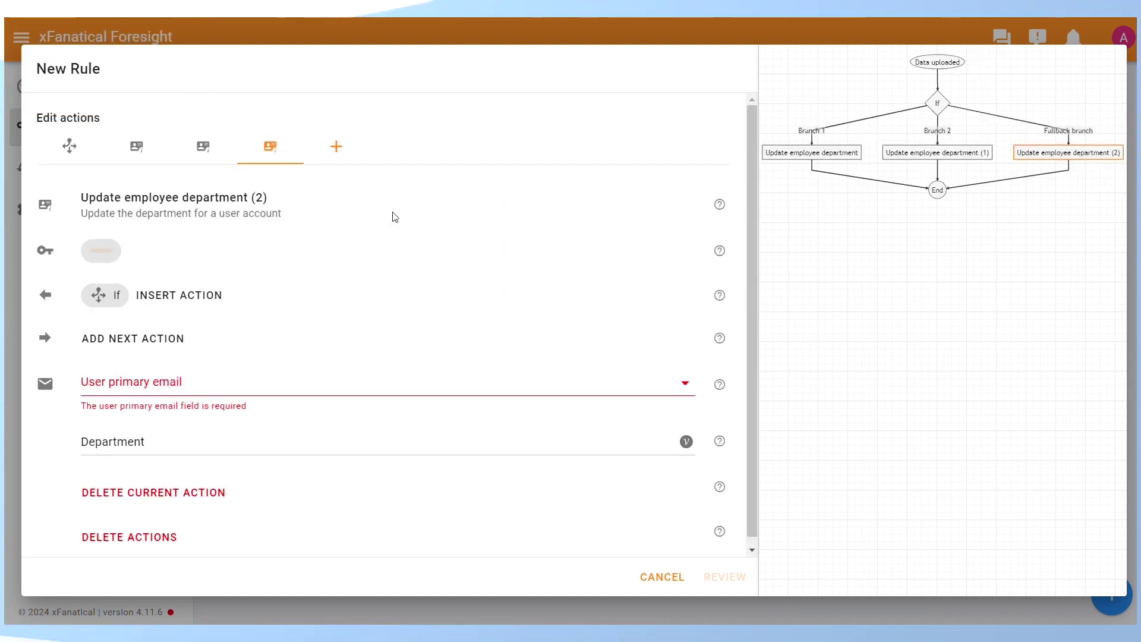
pyautogui.click(151, 381)
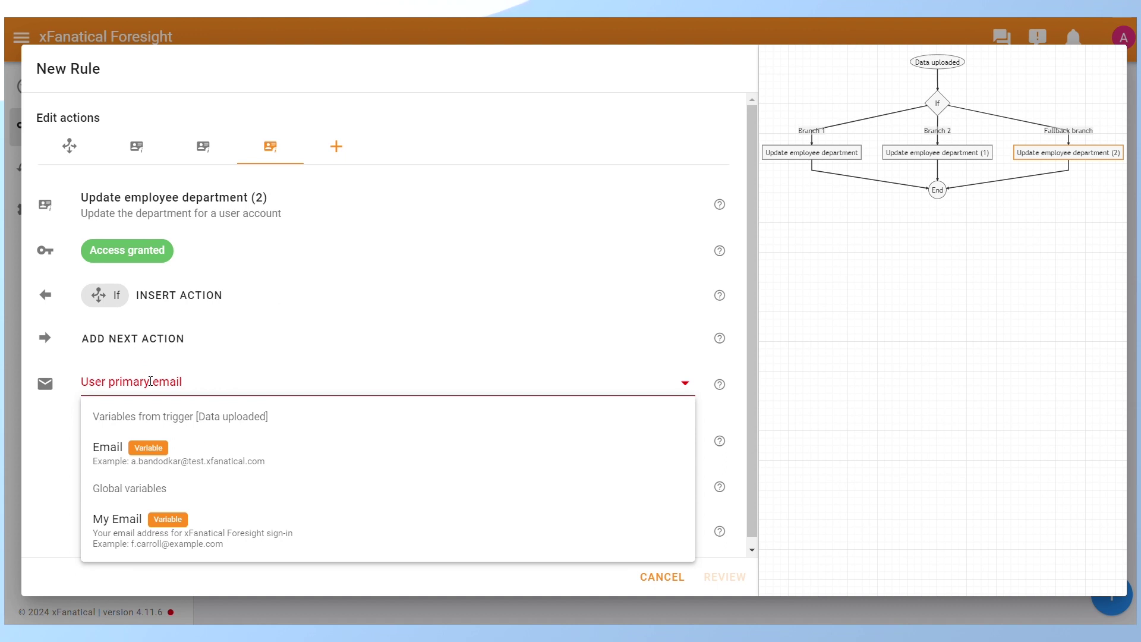
pyautogui.click(108, 472)
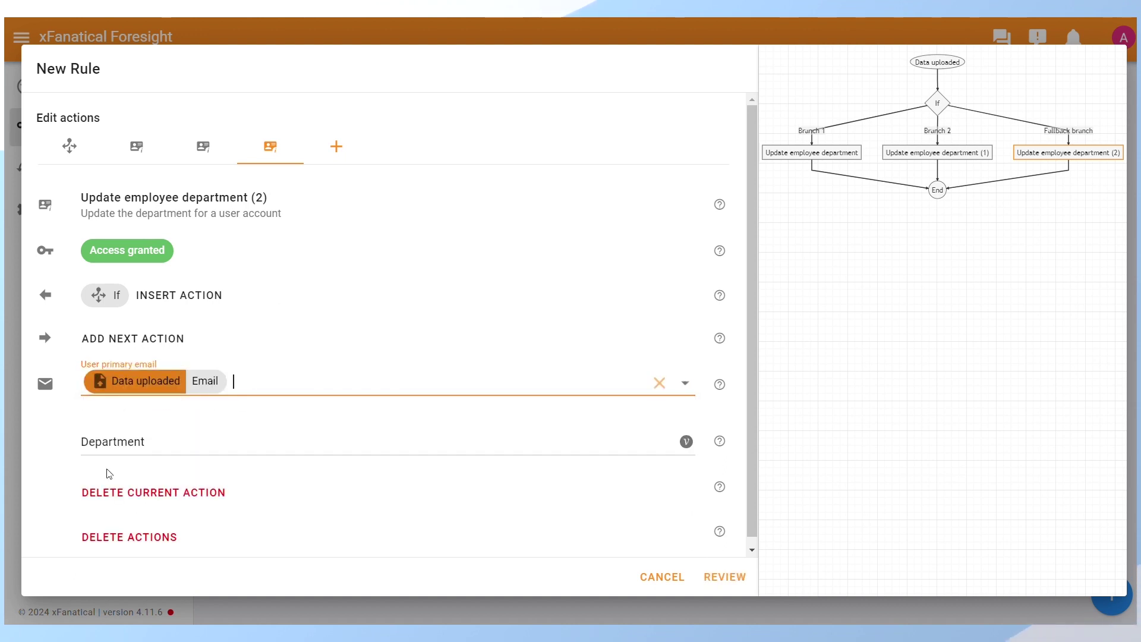
pyautogui.click(724, 577)
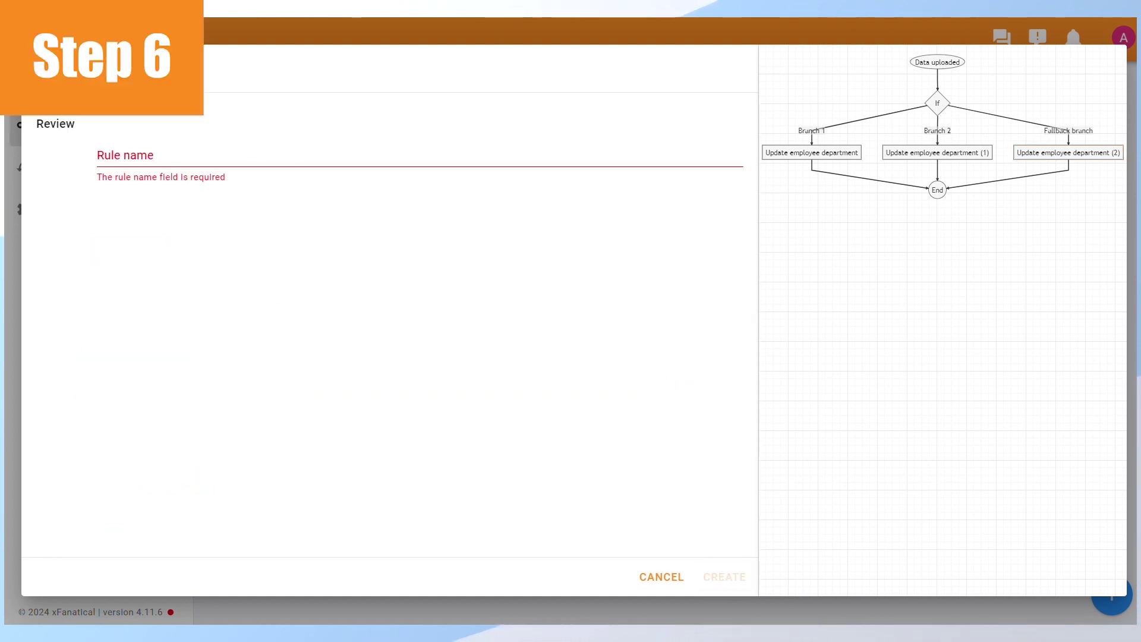
# Save the rule as 'OU based department update' and run it by uploading the exported users CSV
pyautogui.click(366, 154)
pyautogui.write('OU based depa')
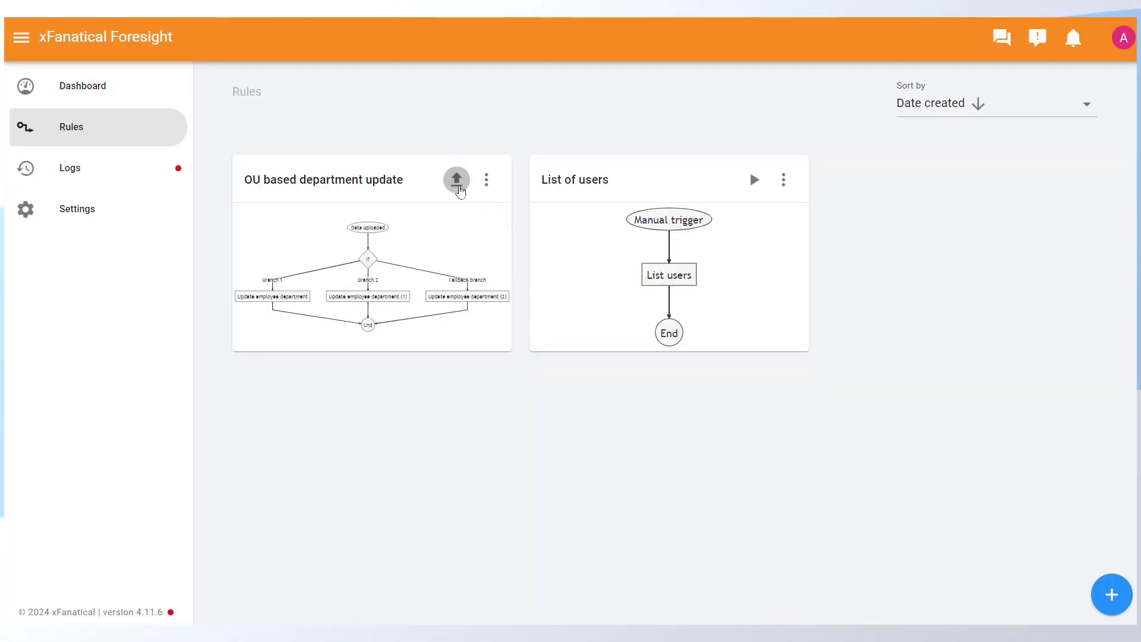
pyautogui.click(457, 181)
pyautogui.doubleClick(254, 69)
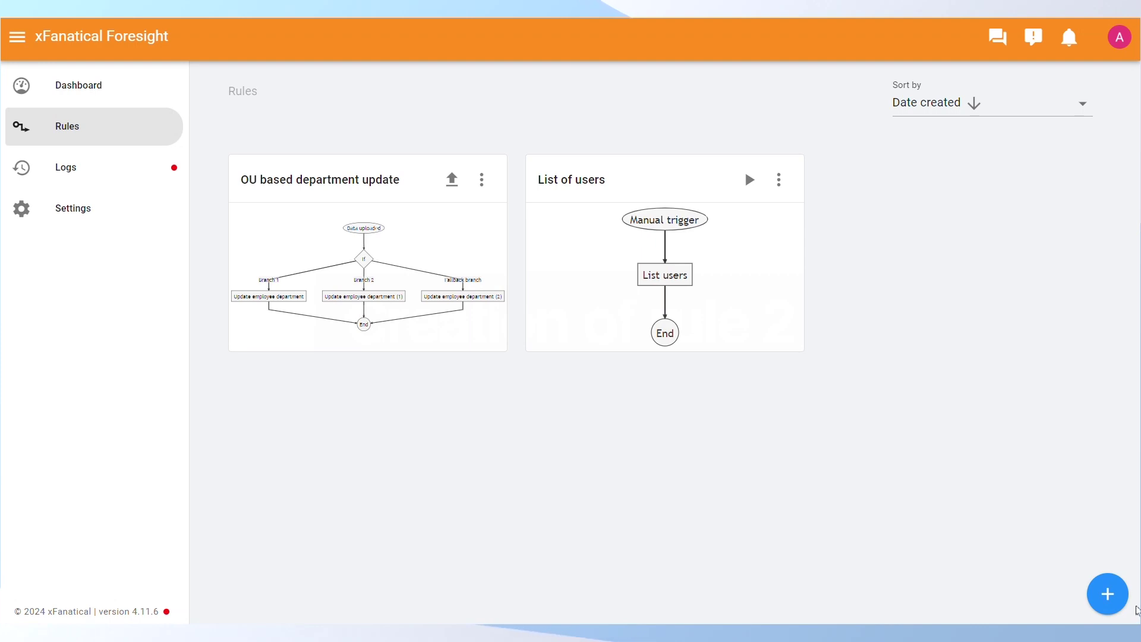
# Start a new rule triggered by User's organizational unit changed
pyautogui.click(1108, 594)
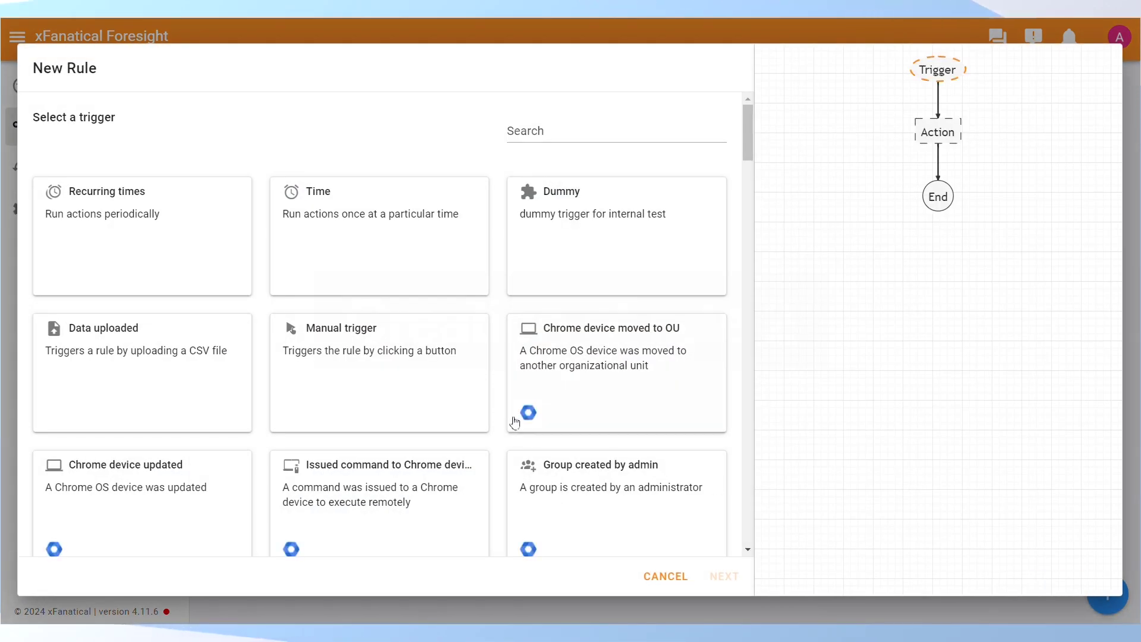
pyautogui.click(587, 131)
pyautogui.write('u')
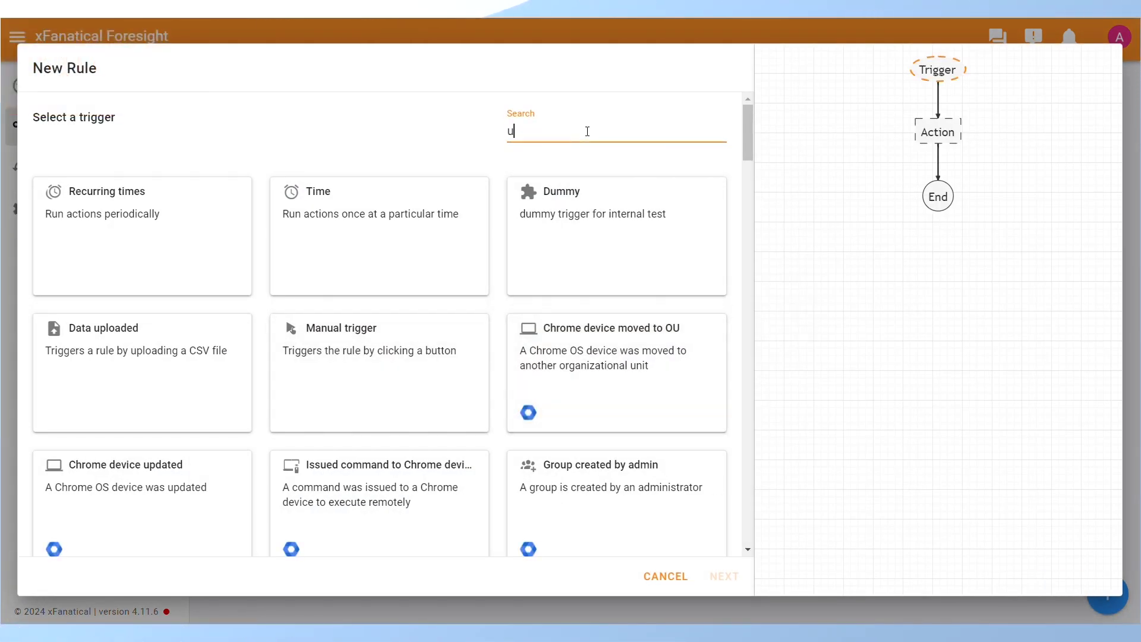
pyautogui.write('nit')
pyautogui.write('cha')
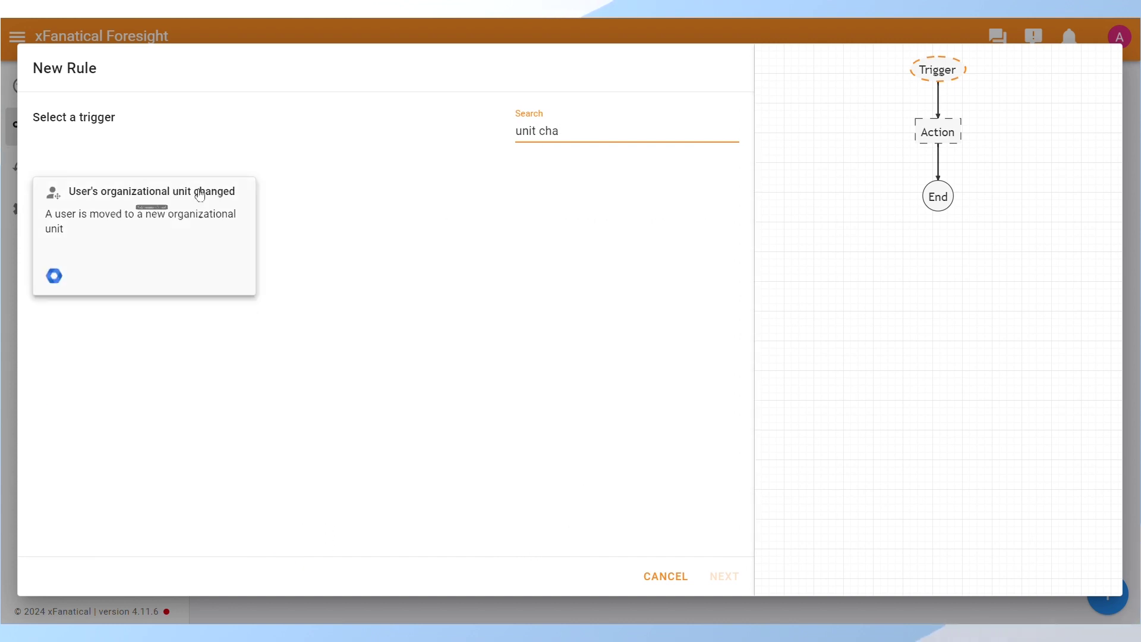
pyautogui.click(155, 188)
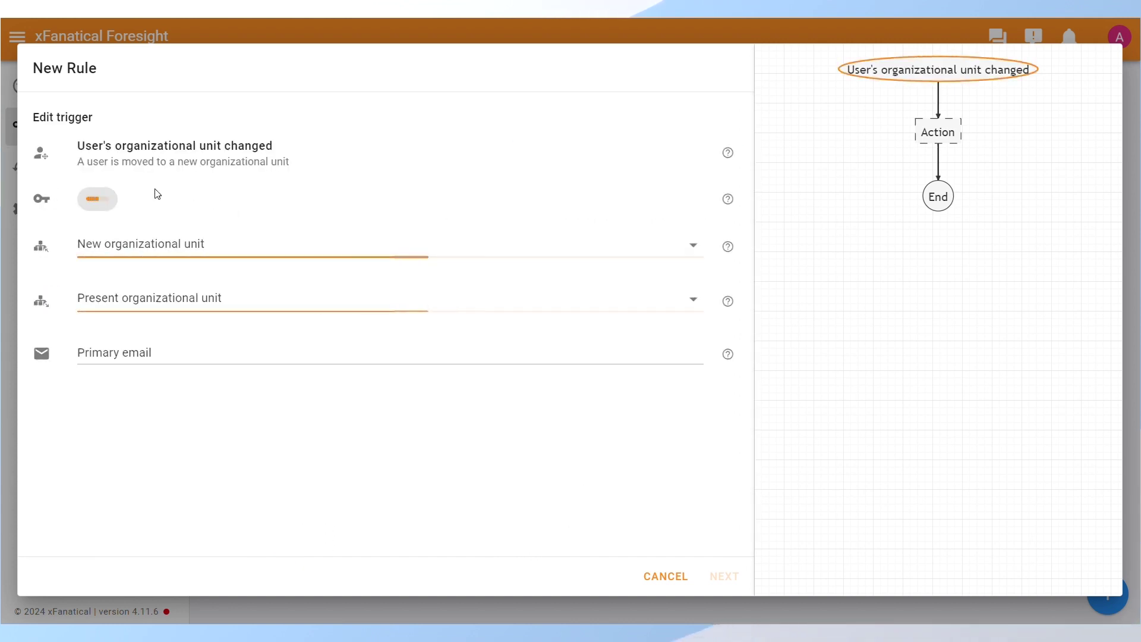
# Set the trigger's new OU to /IT/Tech writing and present OU to /Marketing/Social Media
pyautogui.click(152, 248)
pyautogui.write('/it')
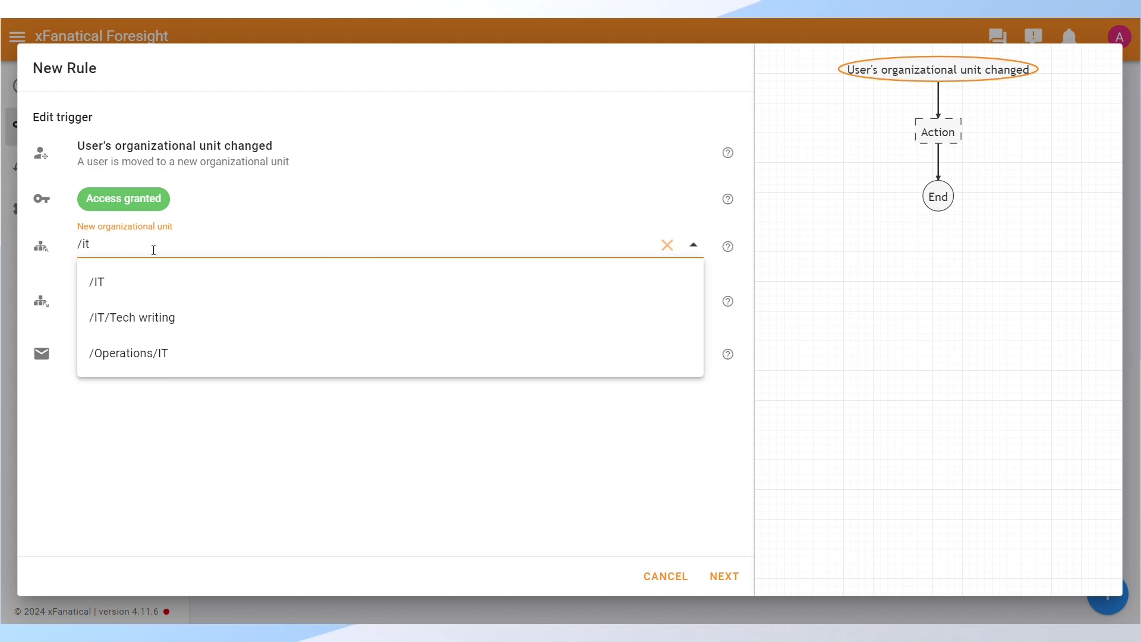
pyautogui.press('Down')
pyautogui.press('Down')
pyautogui.press('Return')
pyautogui.click(107, 308)
pyautogui.write('.')
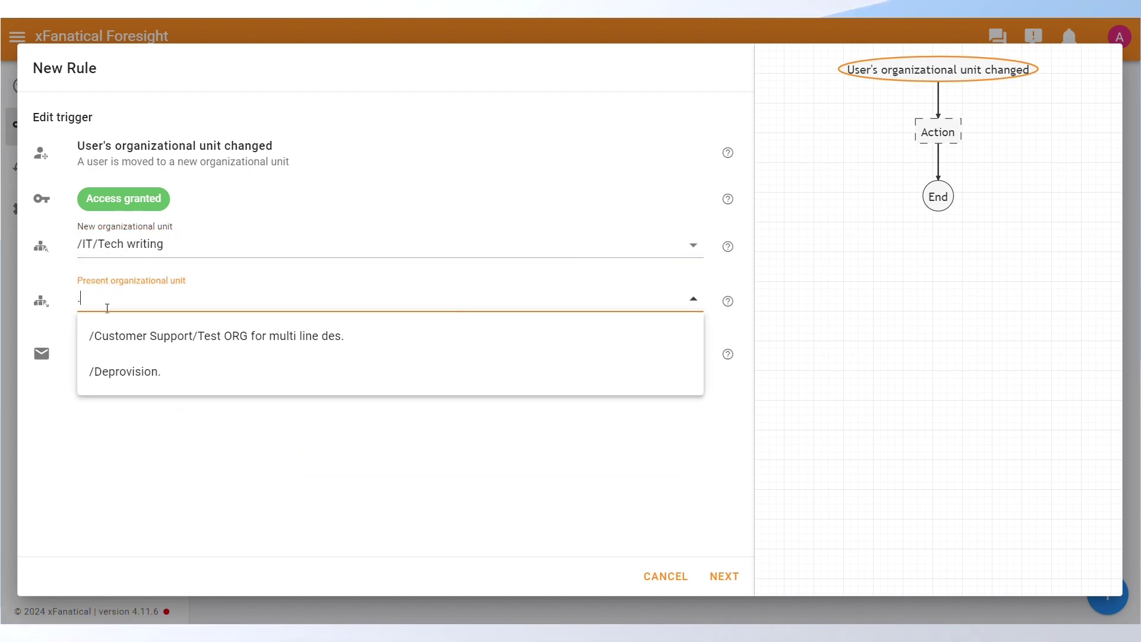
pyautogui.press('BackSpace')
pyautogui.write('/mar')
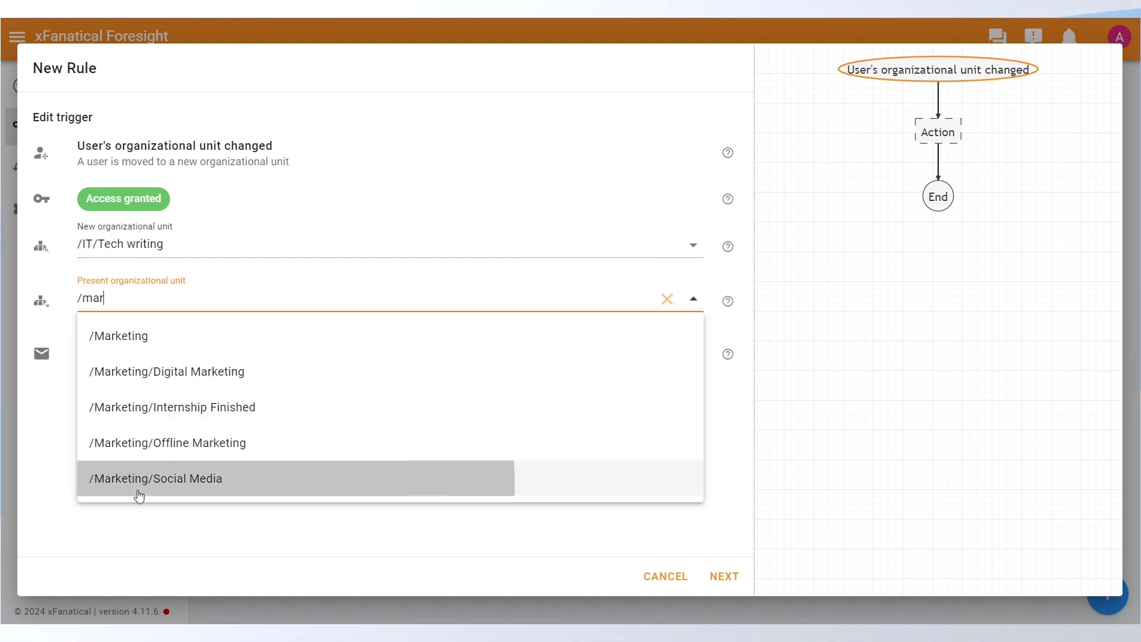
pyautogui.click(138, 491)
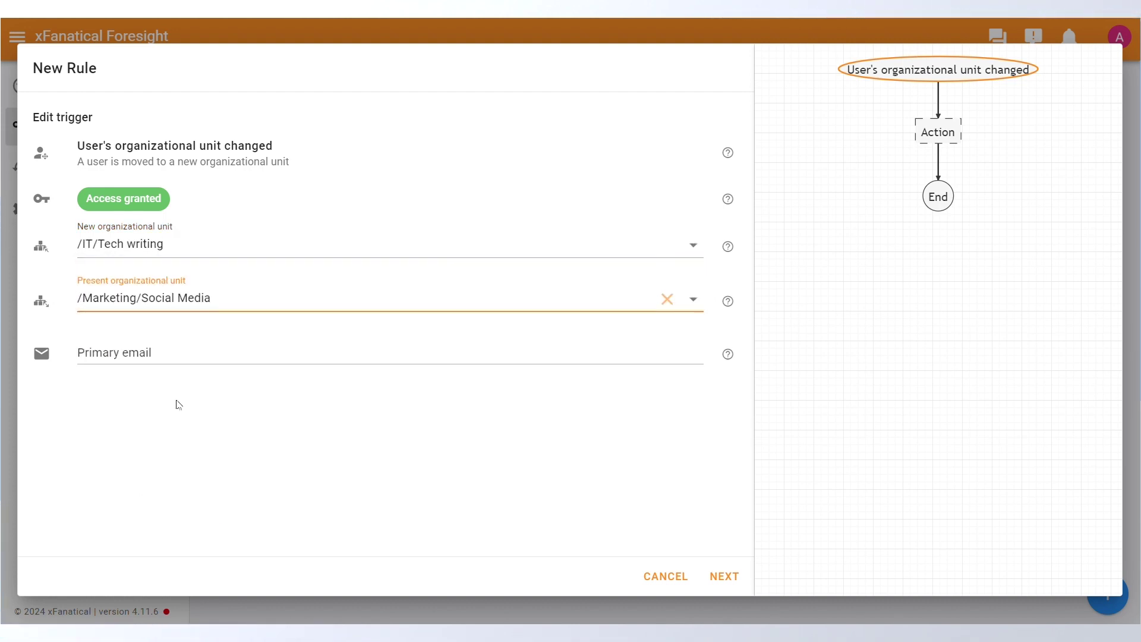
pyautogui.click(730, 583)
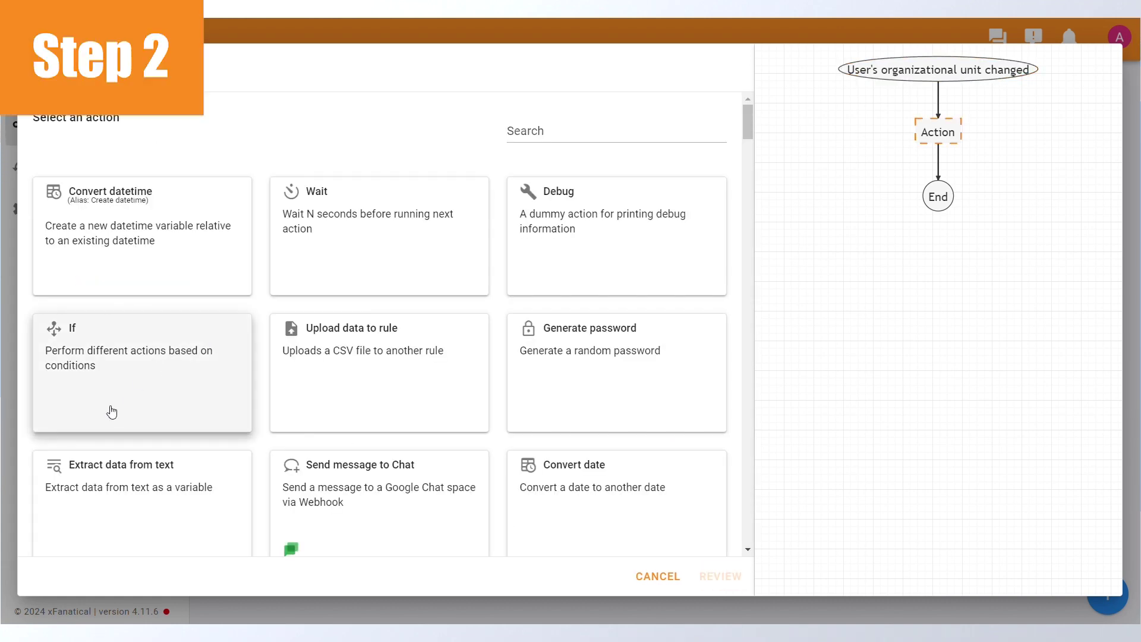
# Add an If condition: New Organizational Unit Path text starts with /IT/Tech writing
pyautogui.click(105, 349)
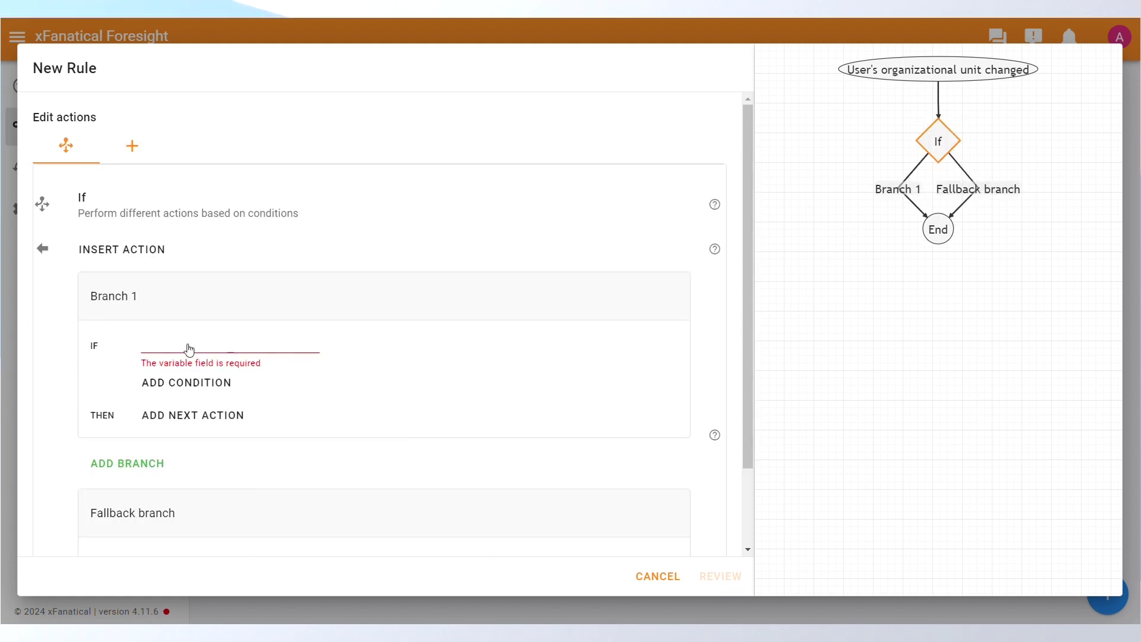
pyautogui.click(189, 349)
pyautogui.press('Escape')
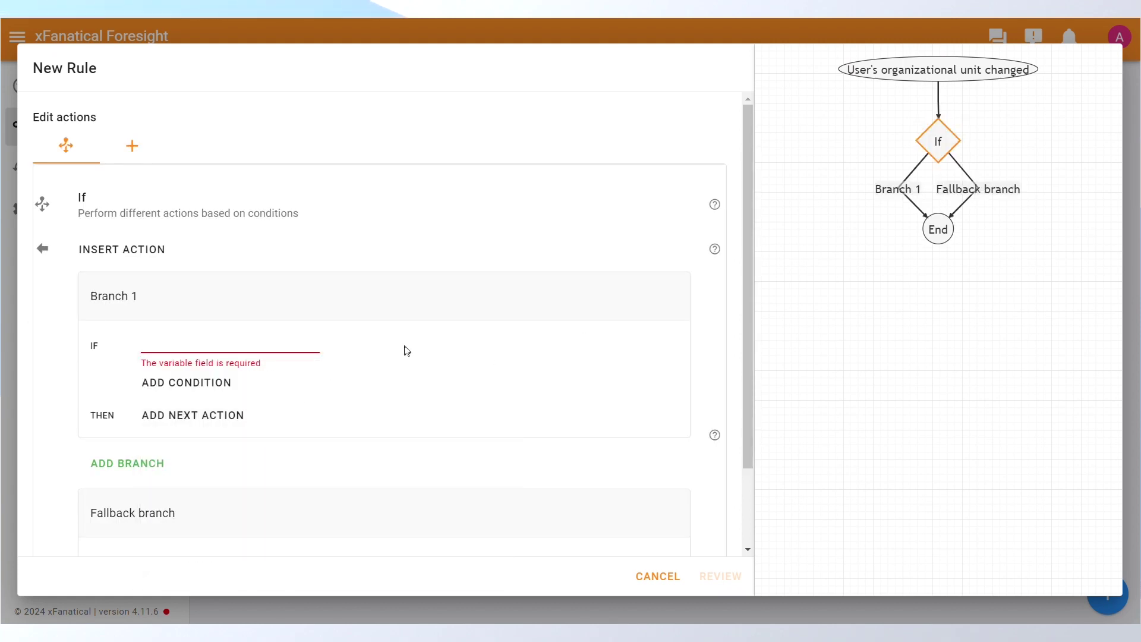
pyautogui.click(395, 351)
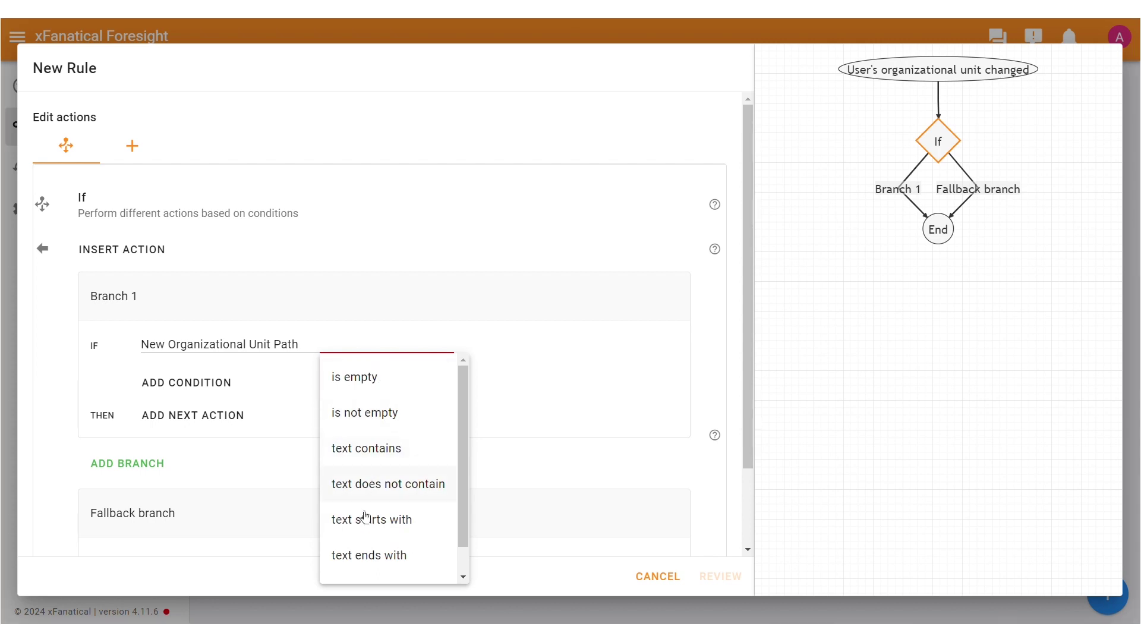
pyautogui.press('Escape')
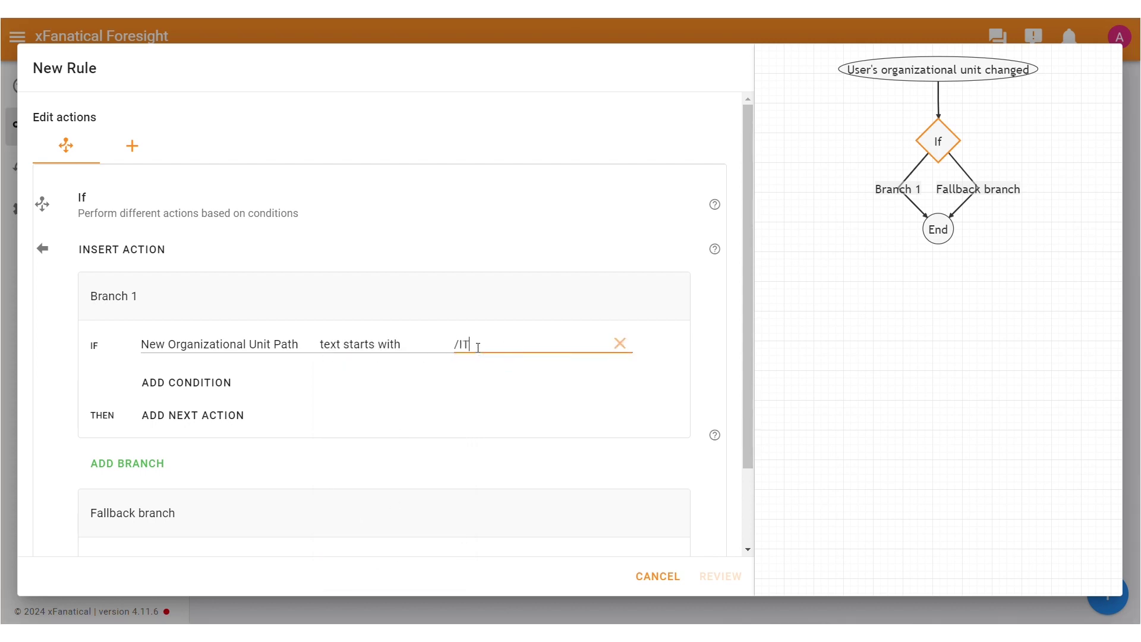
pyautogui.scroll(-1, 233, 389)
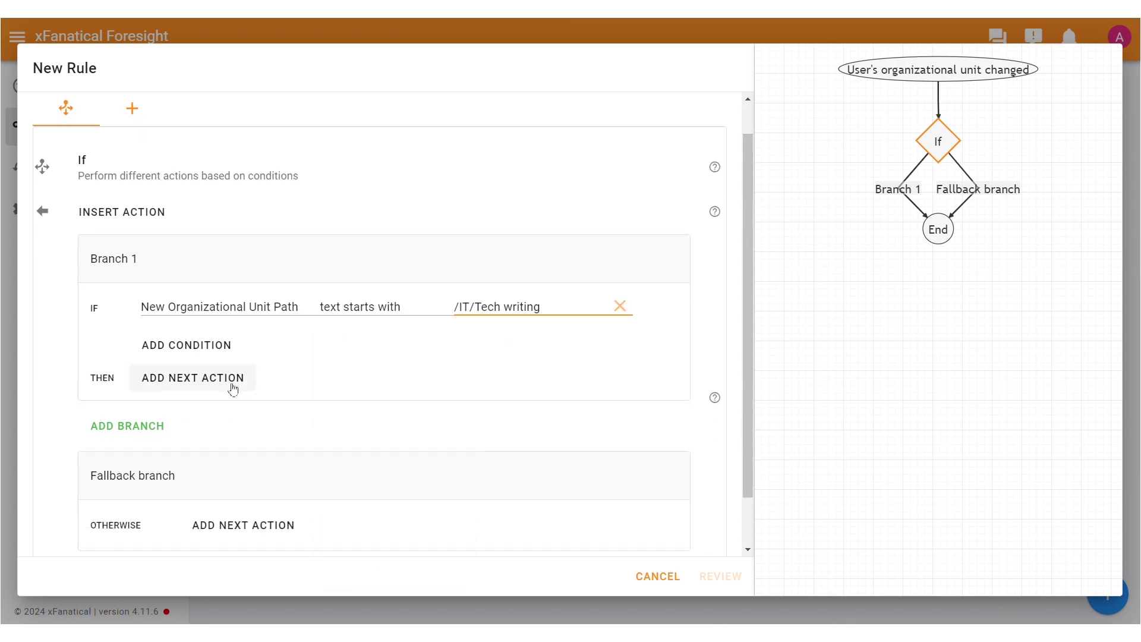
# Make Branch 1 update the moved user's department to Tech writing
pyautogui.click(218, 385)
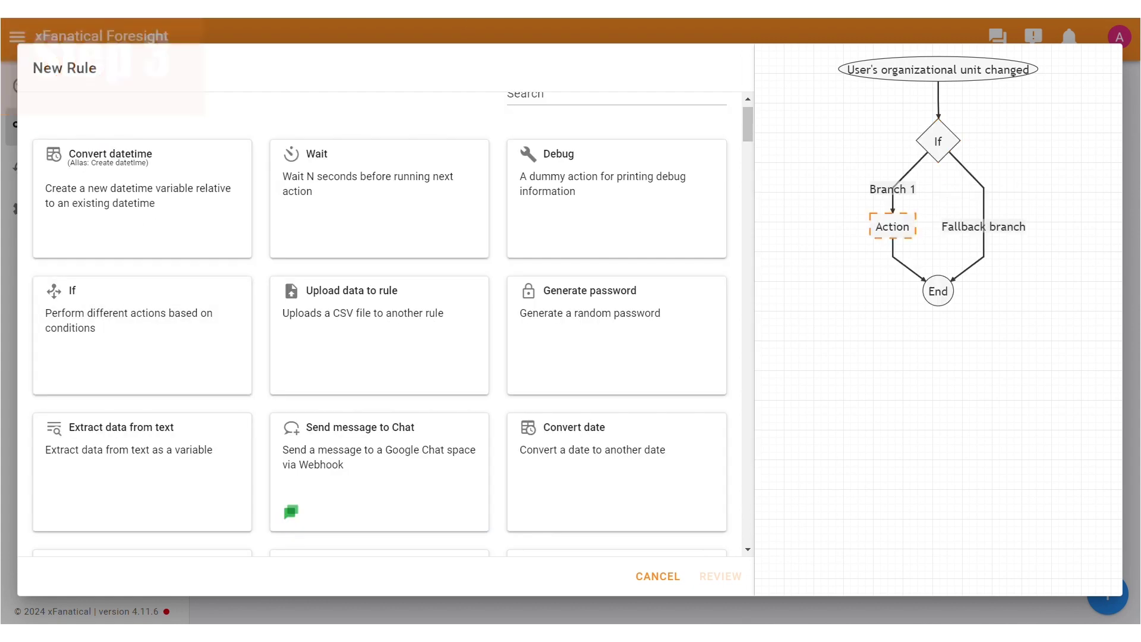
pyautogui.write('employee de')
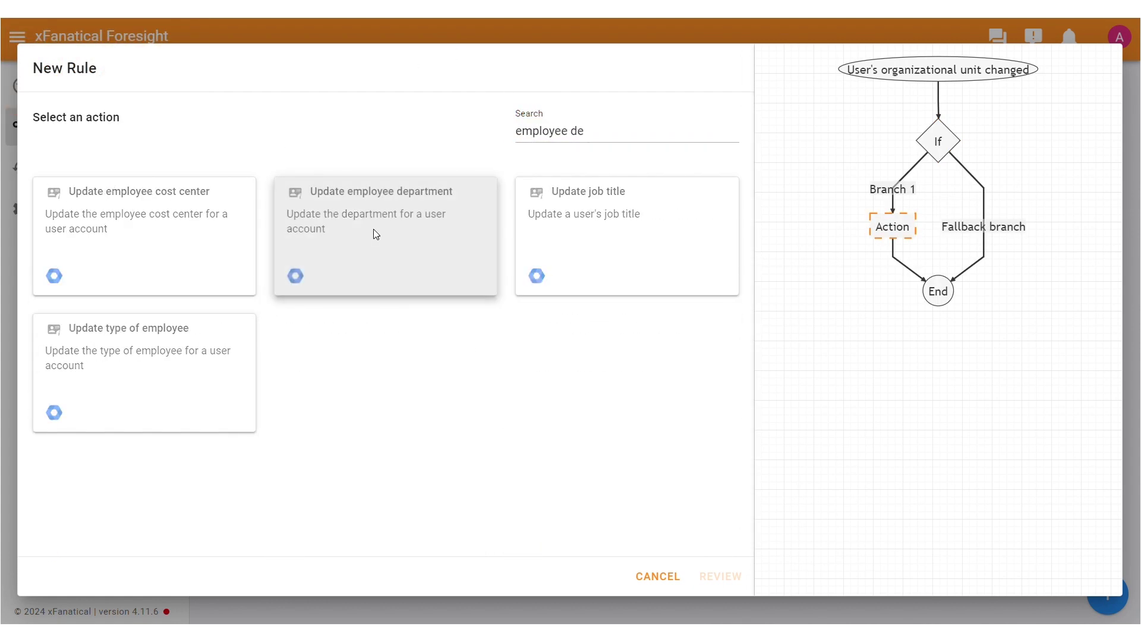
pyautogui.click(374, 230)
pyautogui.click(208, 381)
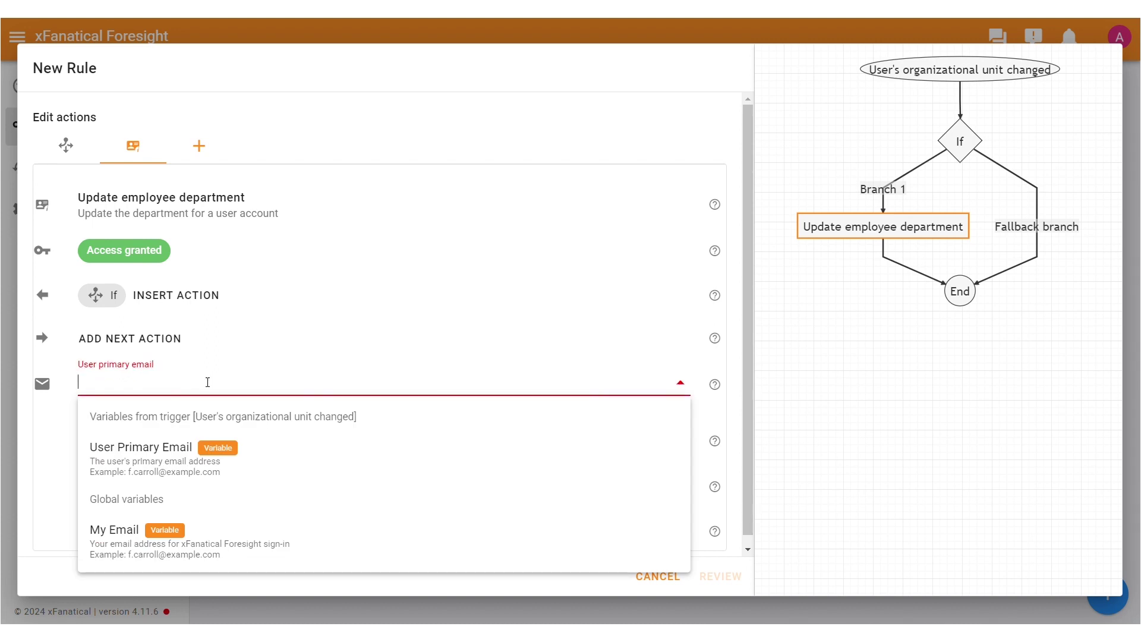
pyautogui.click(141, 459)
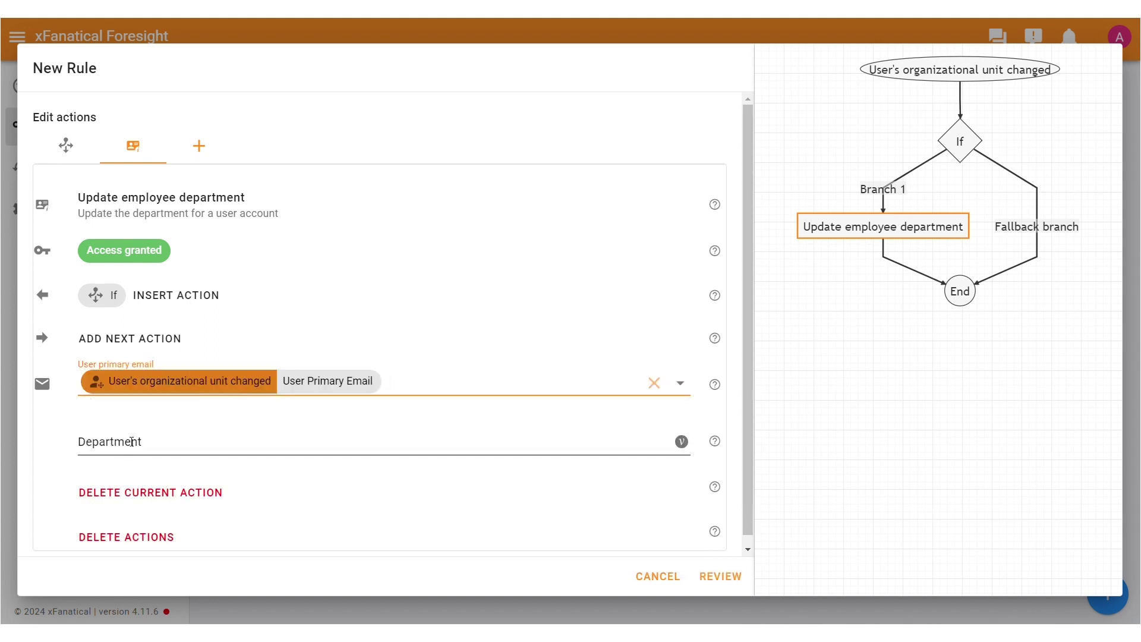
pyautogui.click(131, 442)
pyautogui.write('Tech W')
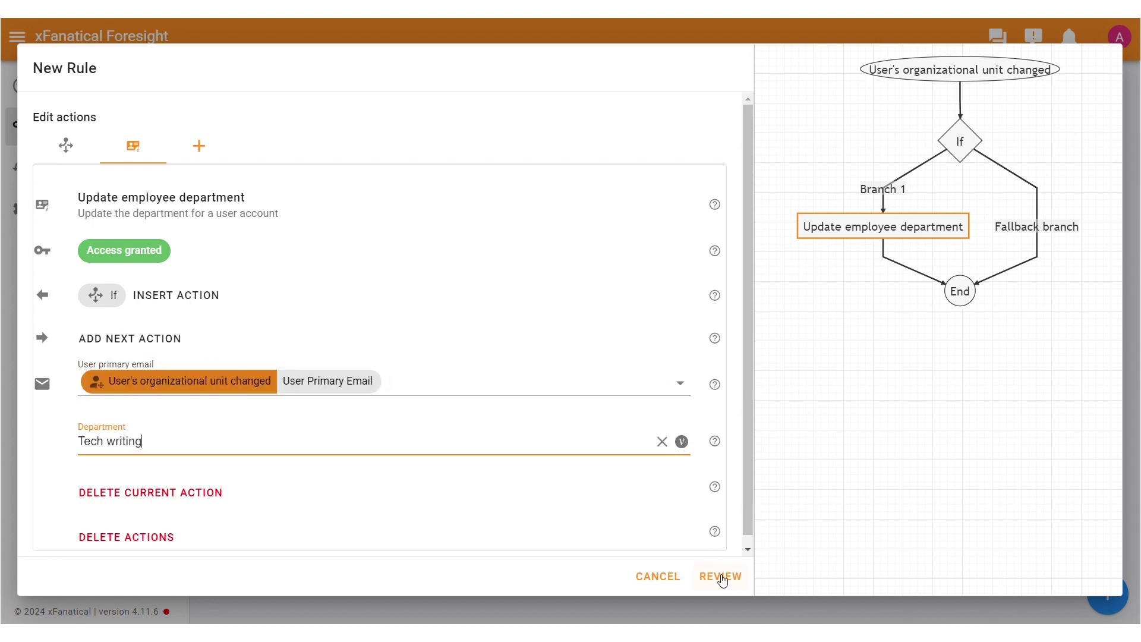
# Name the rule 'Auto update department by OU' and create it
pyautogui.click(721, 577)
pyautogui.click(311, 157)
pyautogui.write('A')
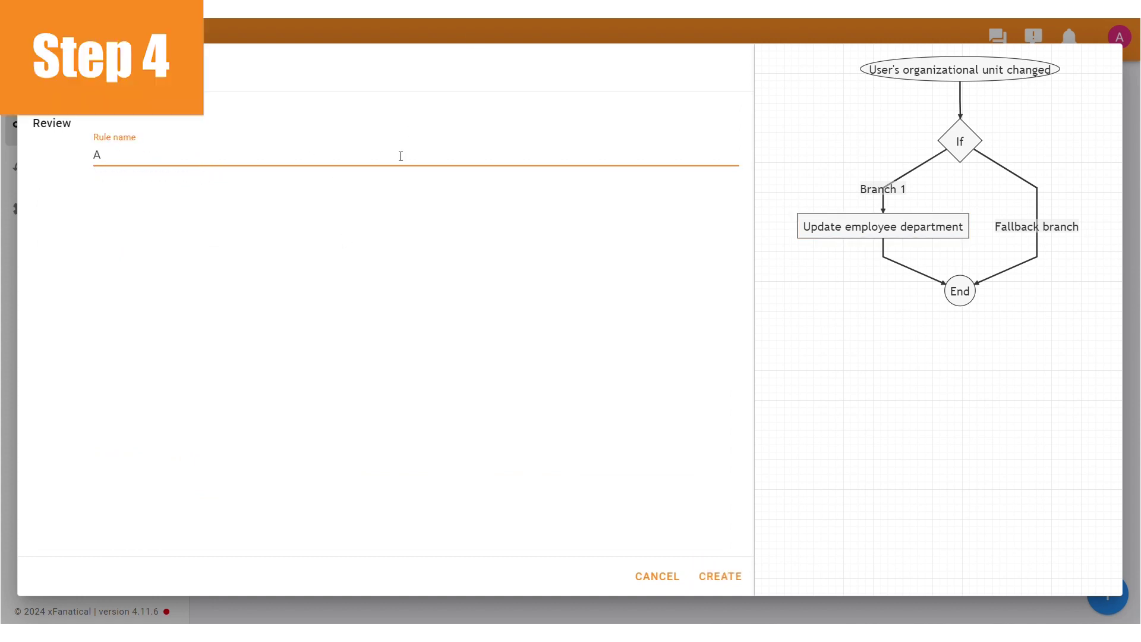
pyautogui.write('uto update department by OU')
pyautogui.click(721, 577)
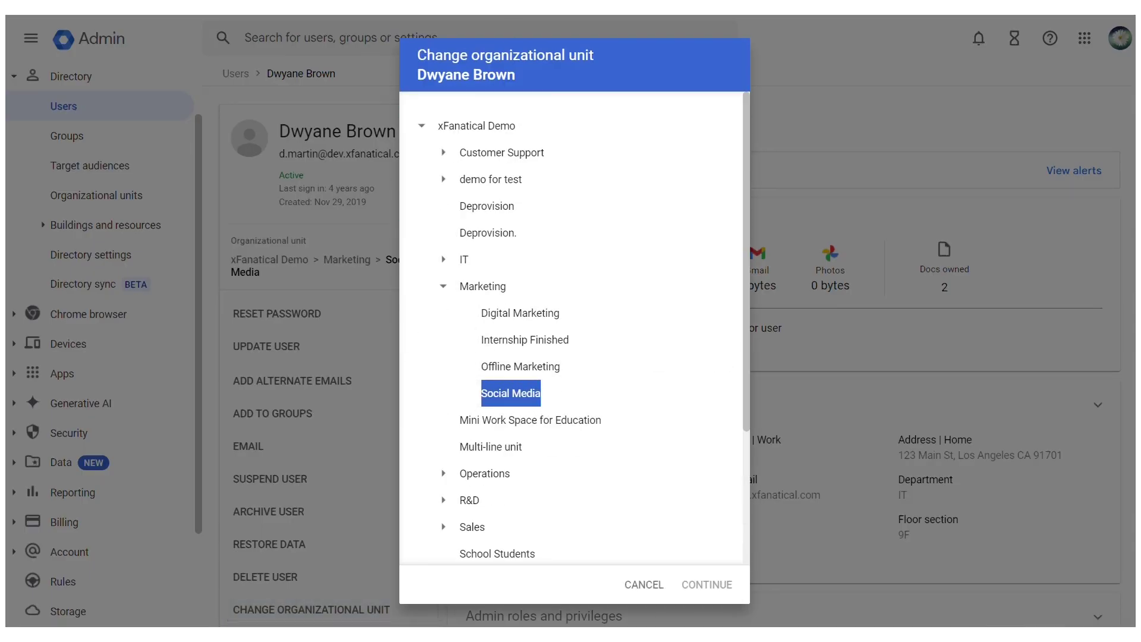
# Move the user from Marketing > Social Media to the IT > Tech writing organizational unit and confirm the change
pyautogui.click(442, 287)
pyautogui.click(443, 260)
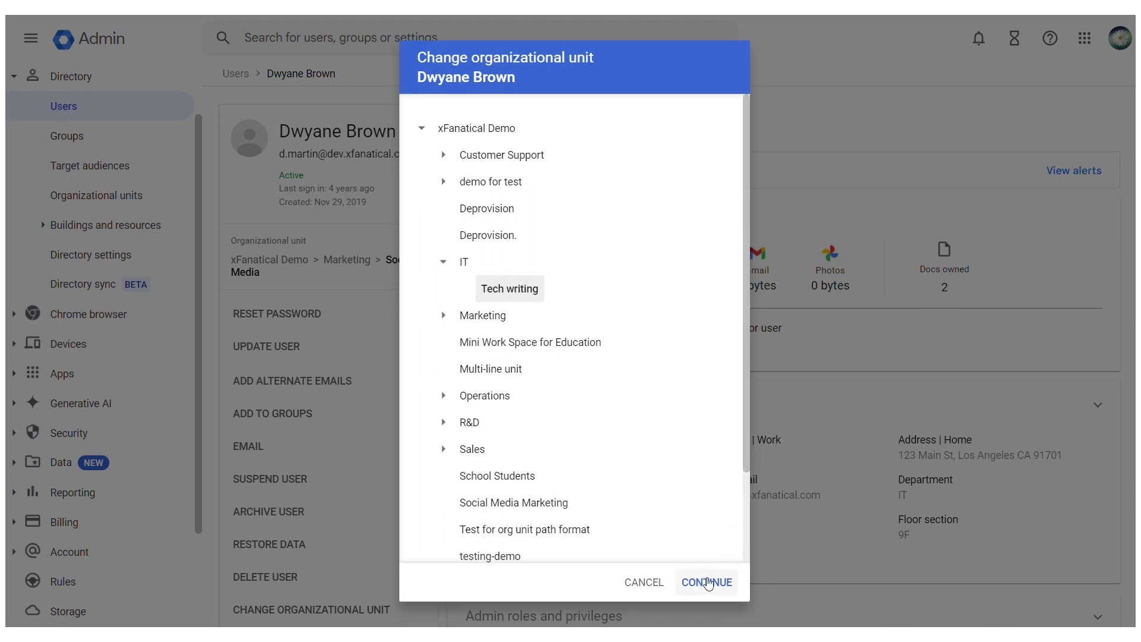
pyautogui.click(707, 582)
pyautogui.click(720, 551)
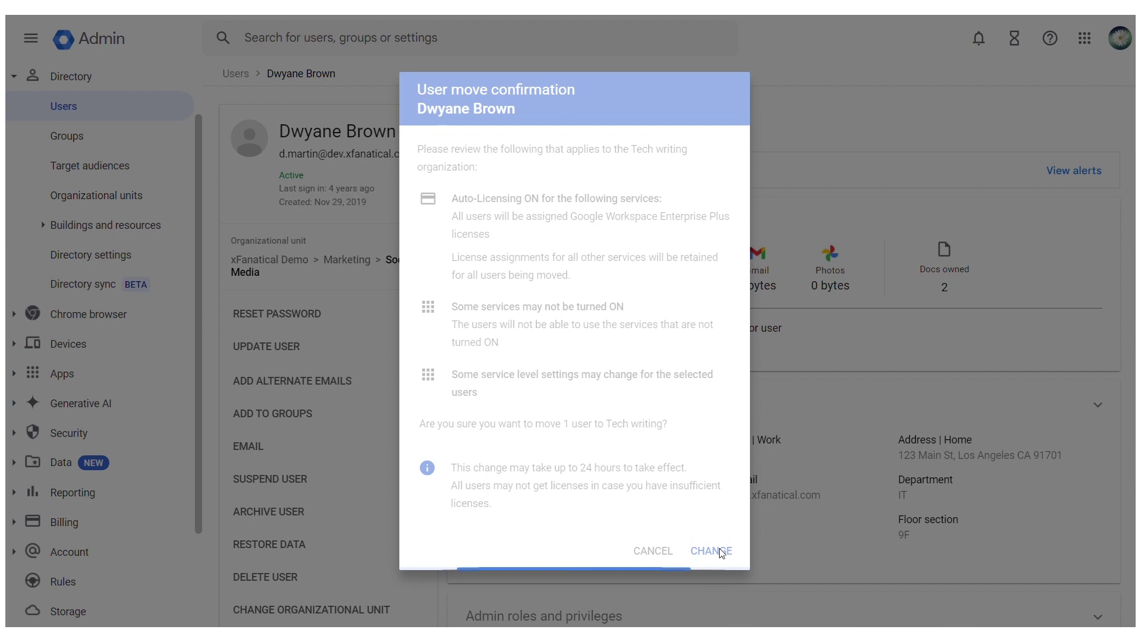